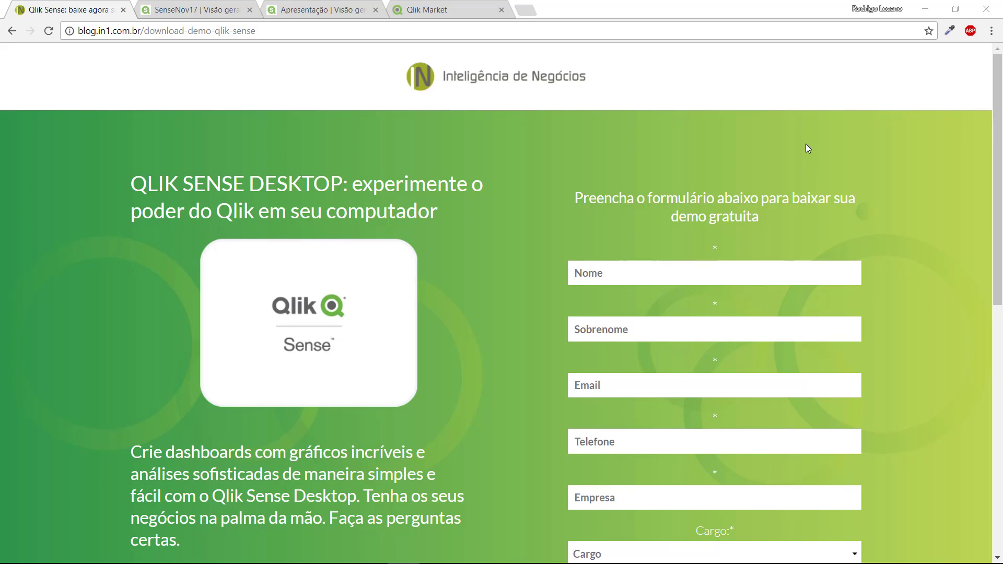
Step: Attach the DadosSense.xls file to the SenseNov17 app as a new data source
left_click(211, 10)
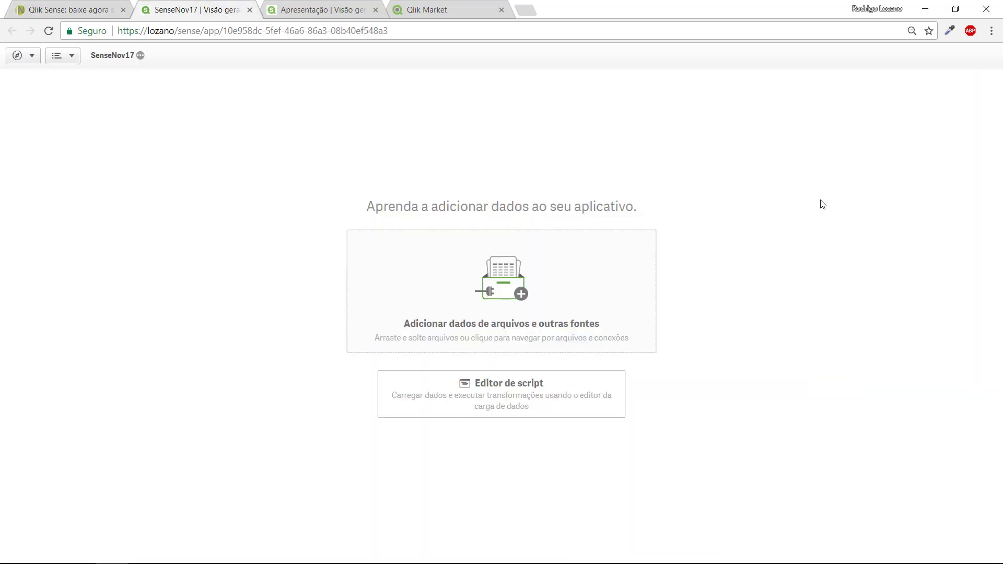
key("alt+Tab")
key("alt+Tab")
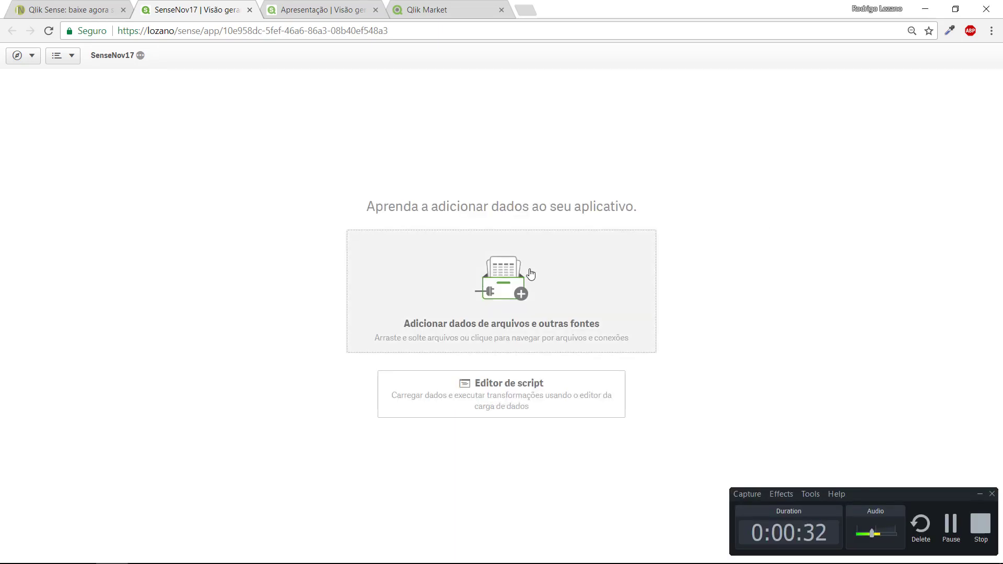
left_click(530, 273)
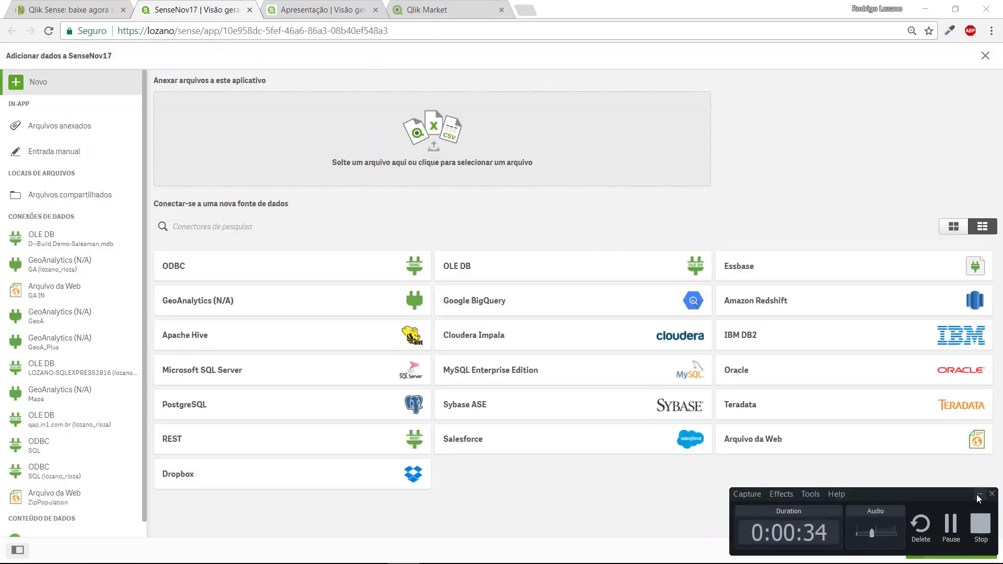
left_click(978, 499)
key("alt+Tab")
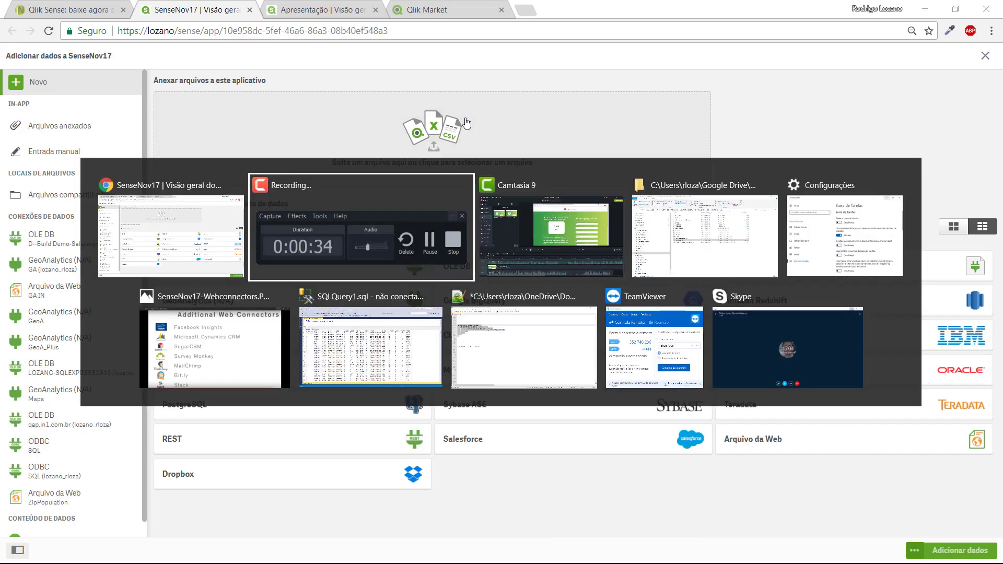
key("alt+Tab")
key("alt+Tab")
left_click_drag(322, 310, 421, 165)
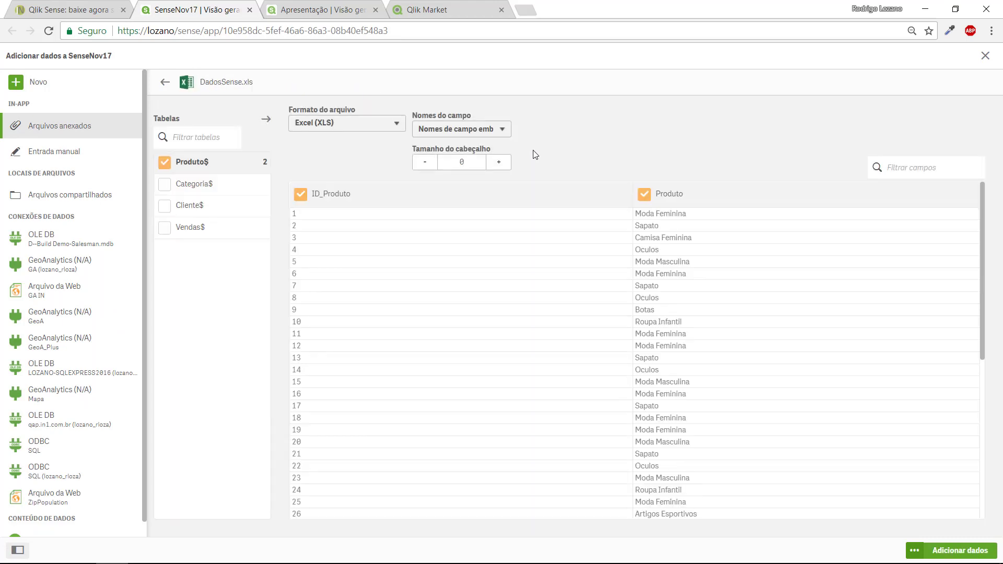
Step: Load only the Vendas$ table from DadosSense.xls, leaving Produto$ out, and dismiss the load report
left_click(165, 163)
left_click(162, 238)
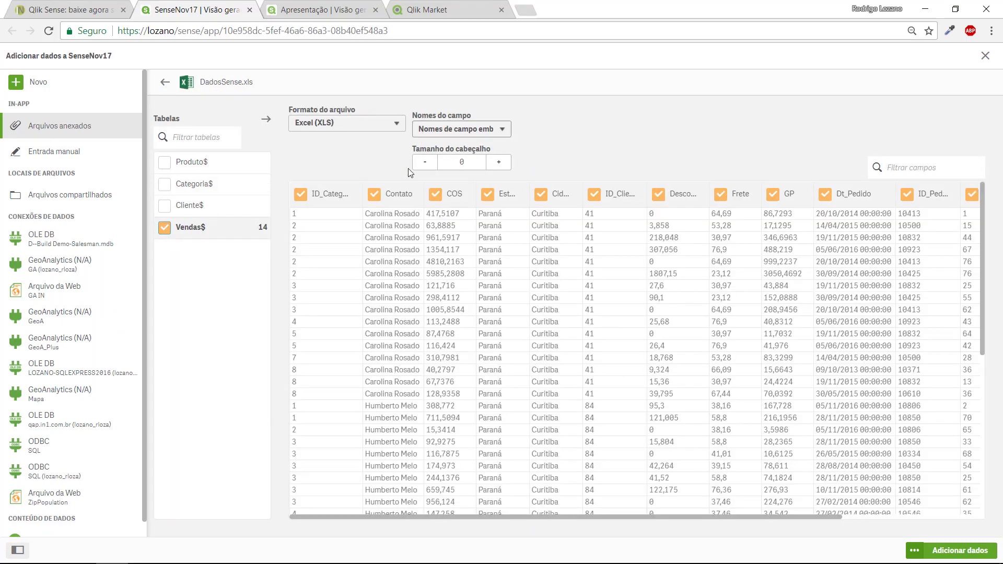
left_click(975, 552)
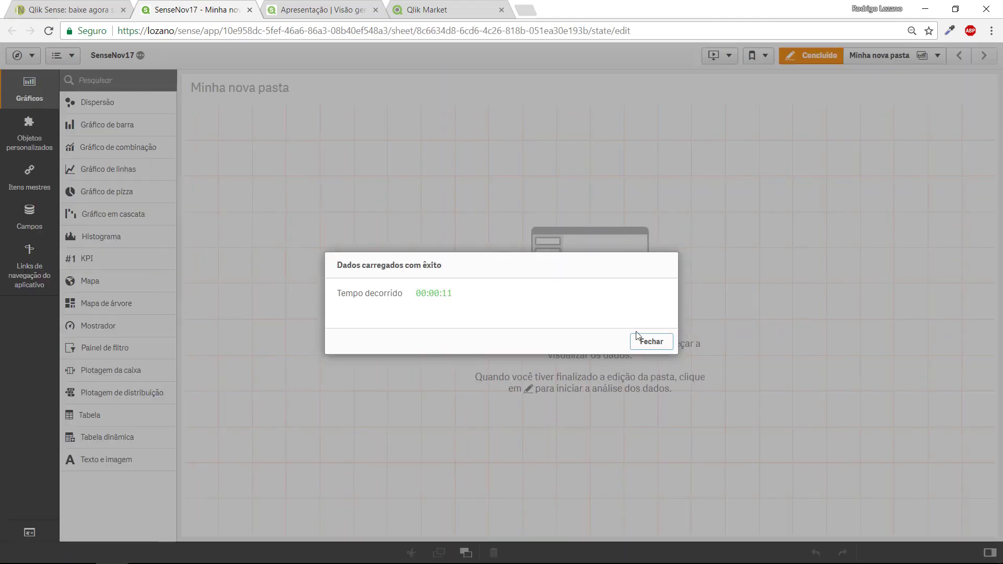
left_click(650, 341)
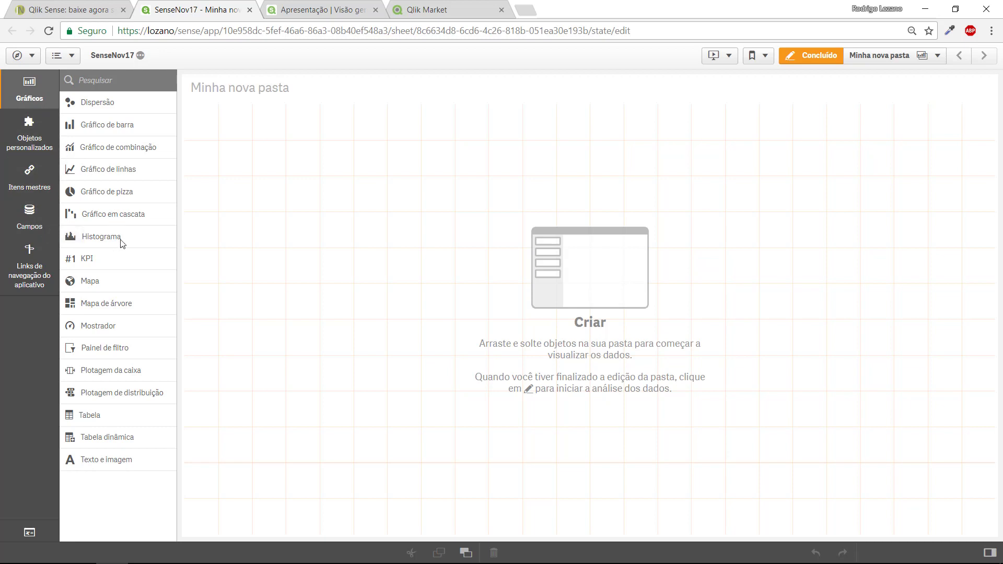
Step: Review the loaded fields, including the calendar fields derived from Dt_Pedido
left_click(29, 217)
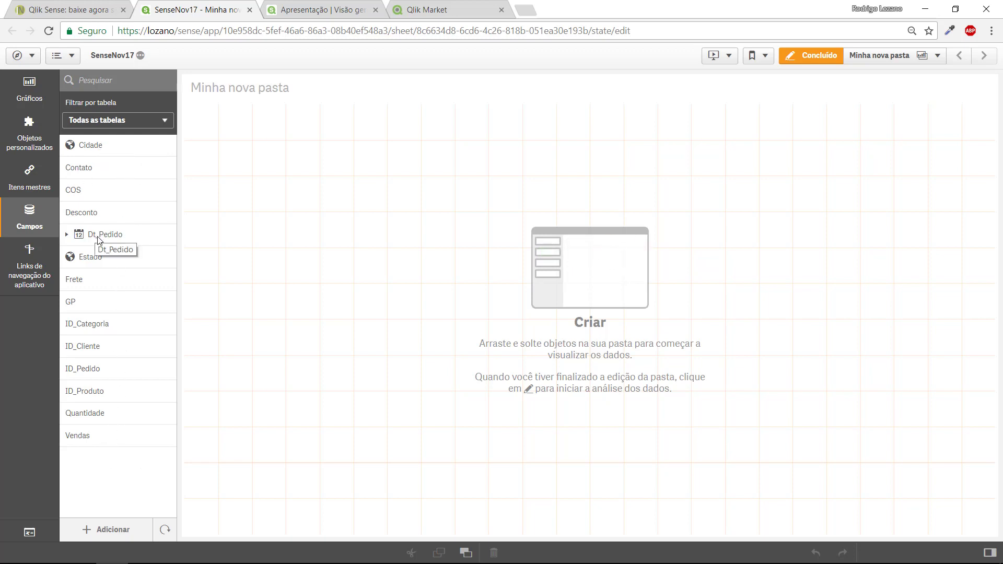
left_click(67, 234)
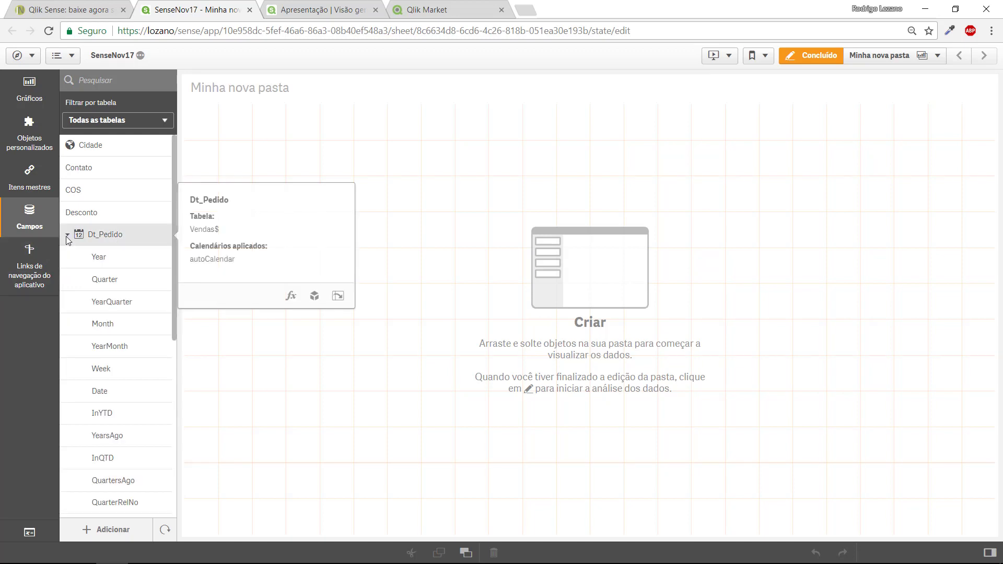
left_click(67, 235)
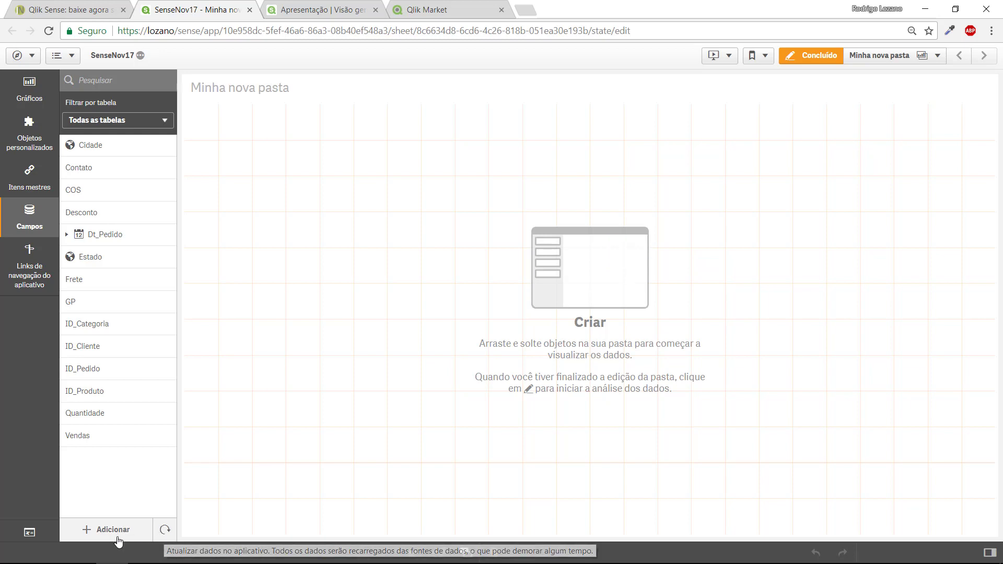
Step: Start a manual-entry data table named Inline and add a second column, Campo_2
left_click(102, 533)
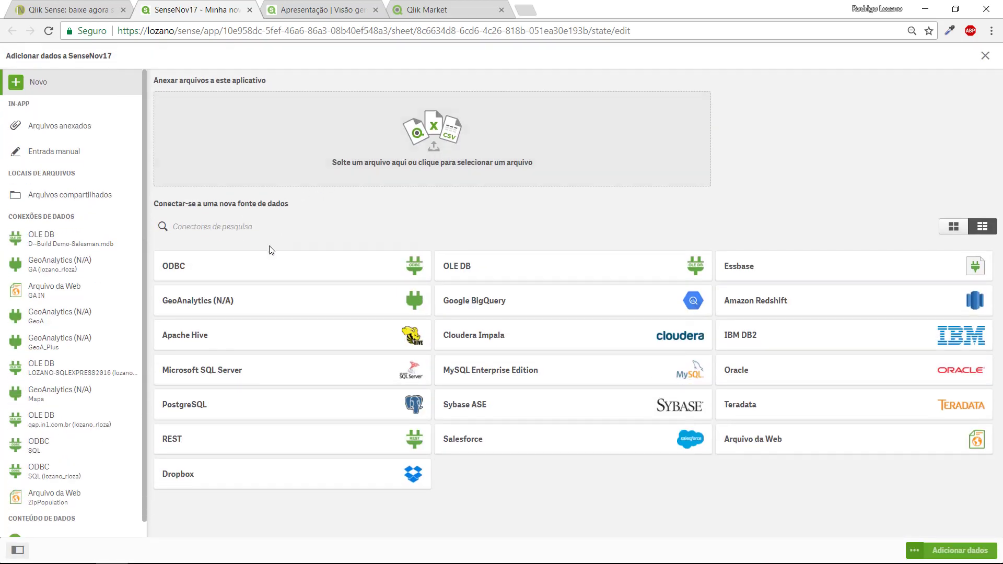
left_click(54, 152)
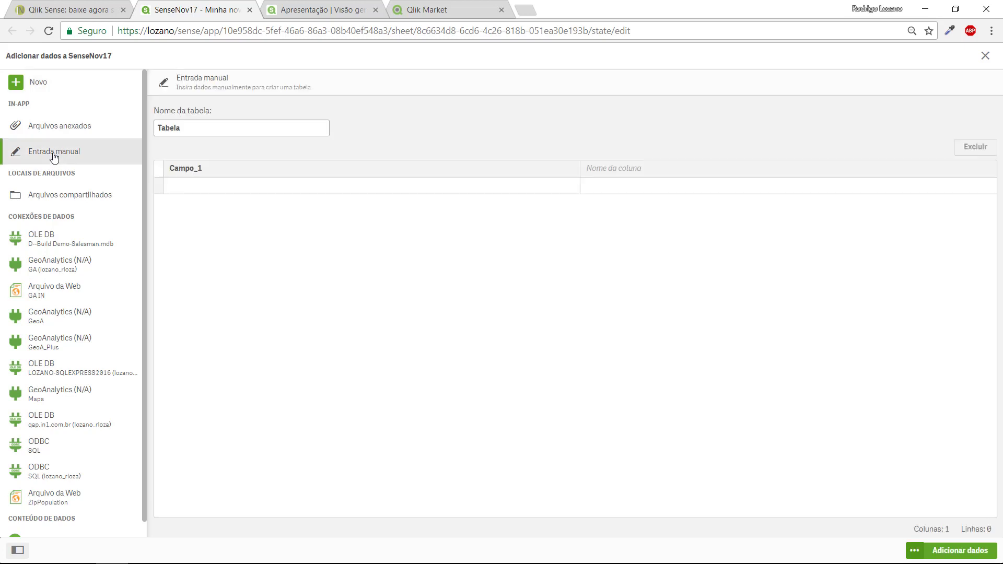
left_click_drag(191, 128, 151, 129)
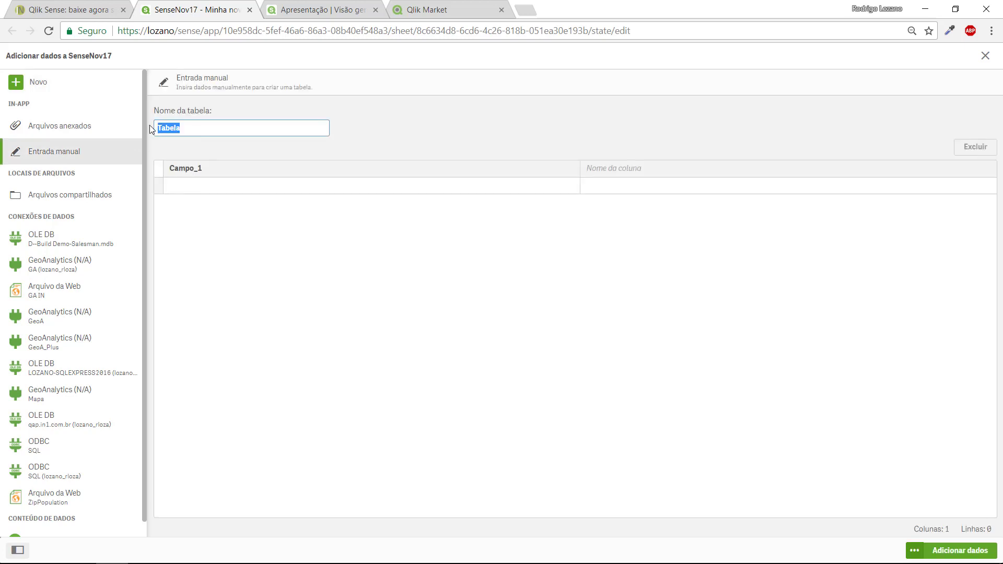
type("Inline")
left_click(616, 168)
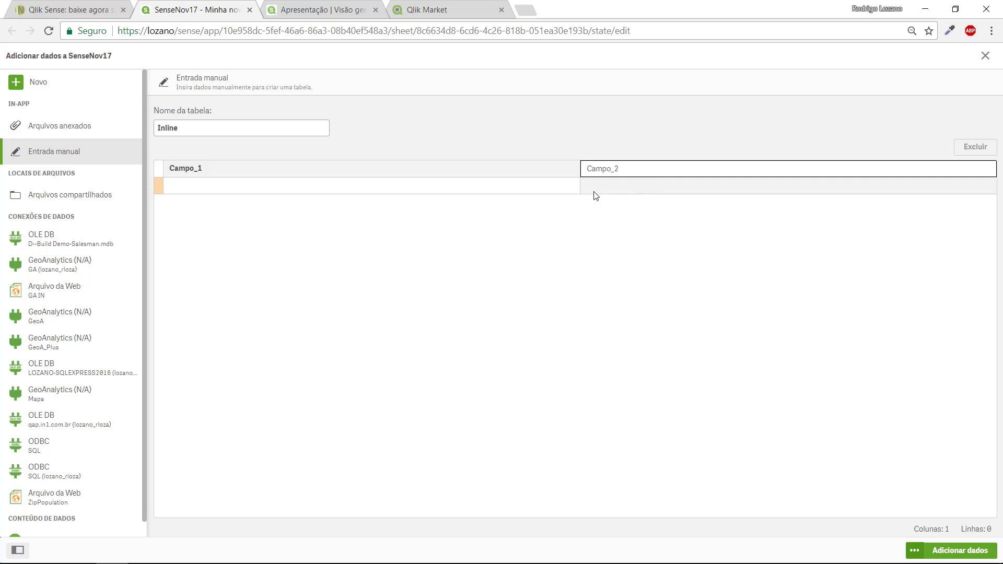
left_click(400, 193)
Step: Fill the first row with Registro1 in Campo_1 and DetalheREgistro1 in Campo_2
left_click(234, 186)
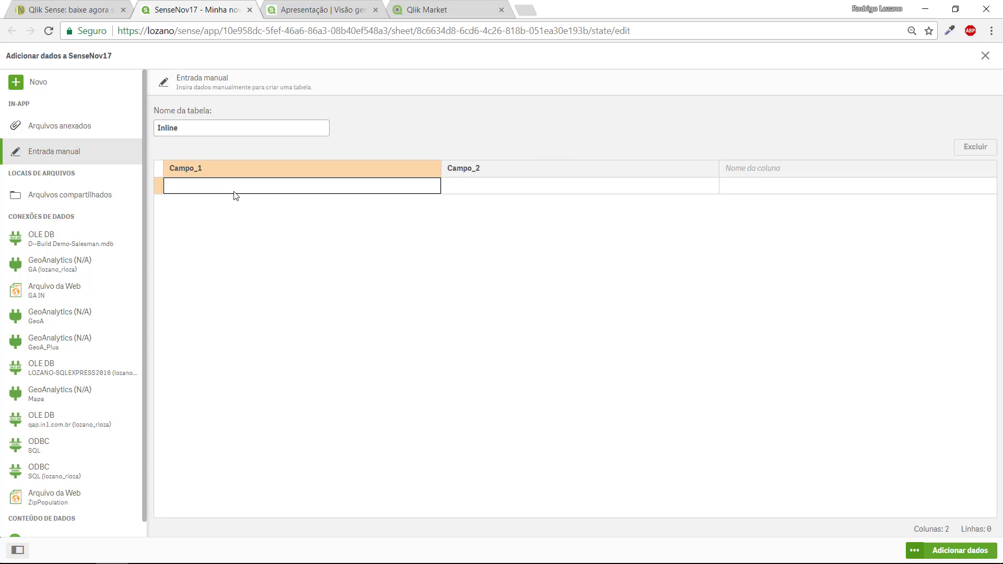
type("Registro1")
left_click(475, 185)
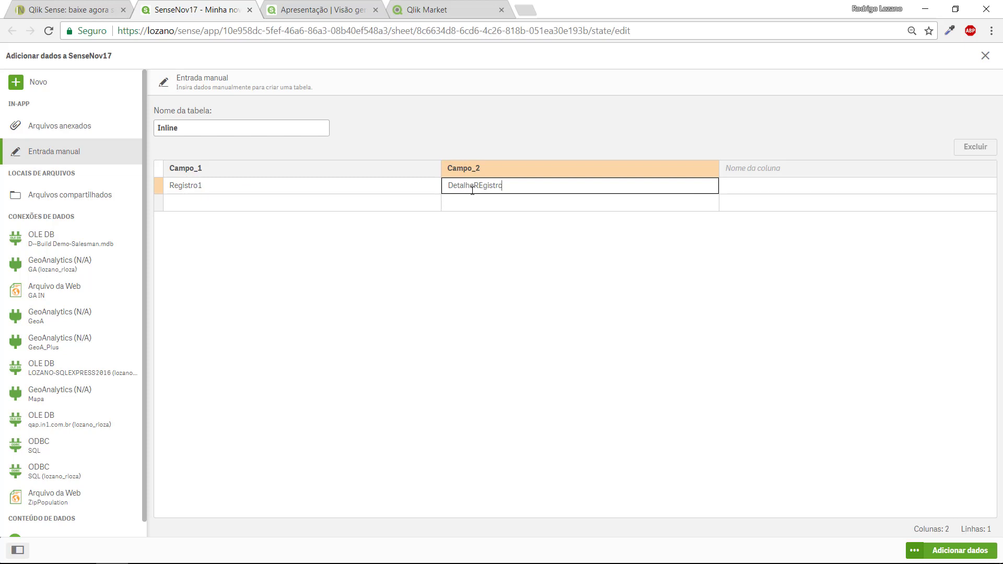
type("DetalheREgistro1")
Step: Add a second row with Registro2 in Campo_1 and DetalheRegistro2 in Campo_2
left_click(319, 203)
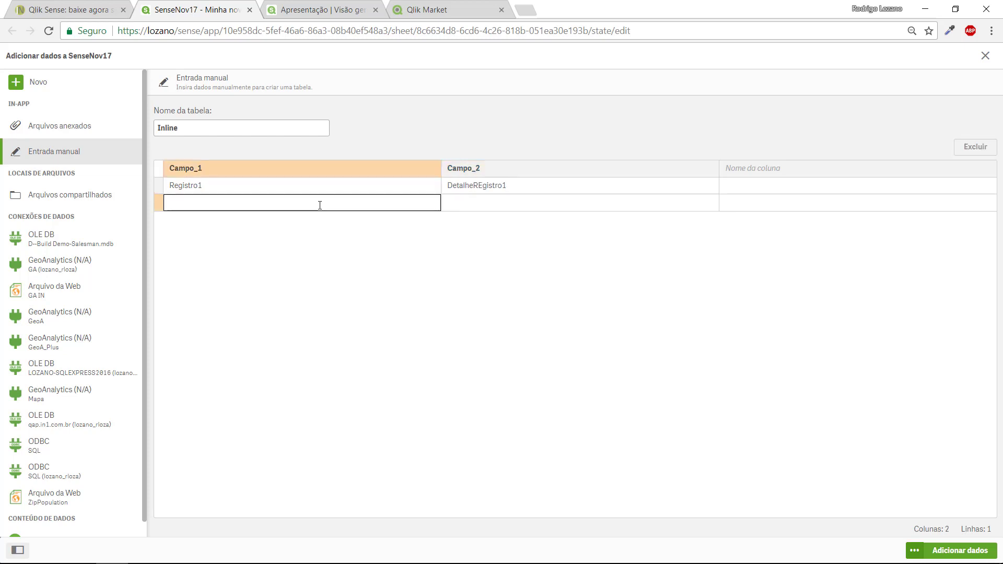
type("Registro2")
left_click(565, 203)
type("Detalhe")
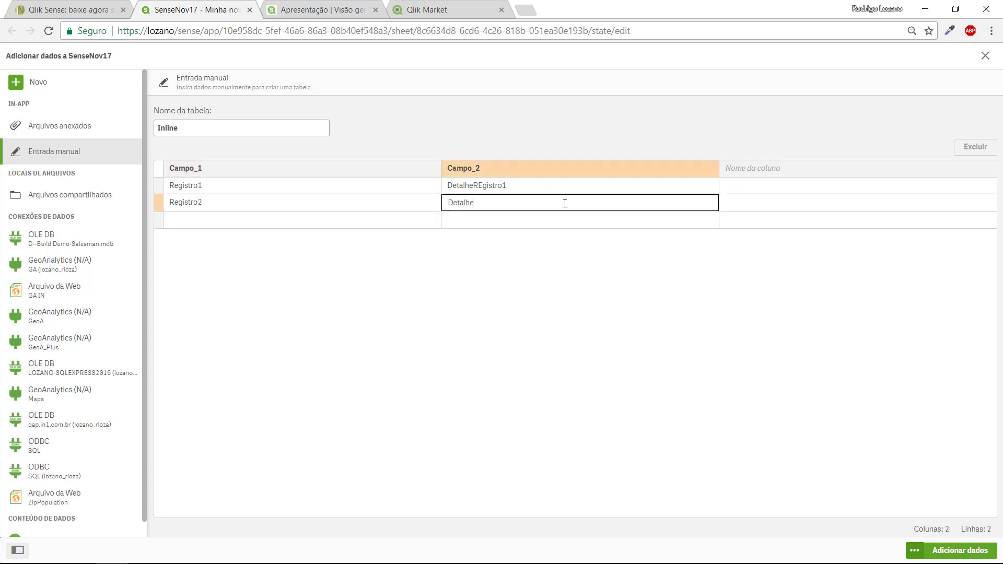
type("Registro2")
Step: Add a third column named Outra Coluna to the Inline table and delete it again
left_click(747, 172)
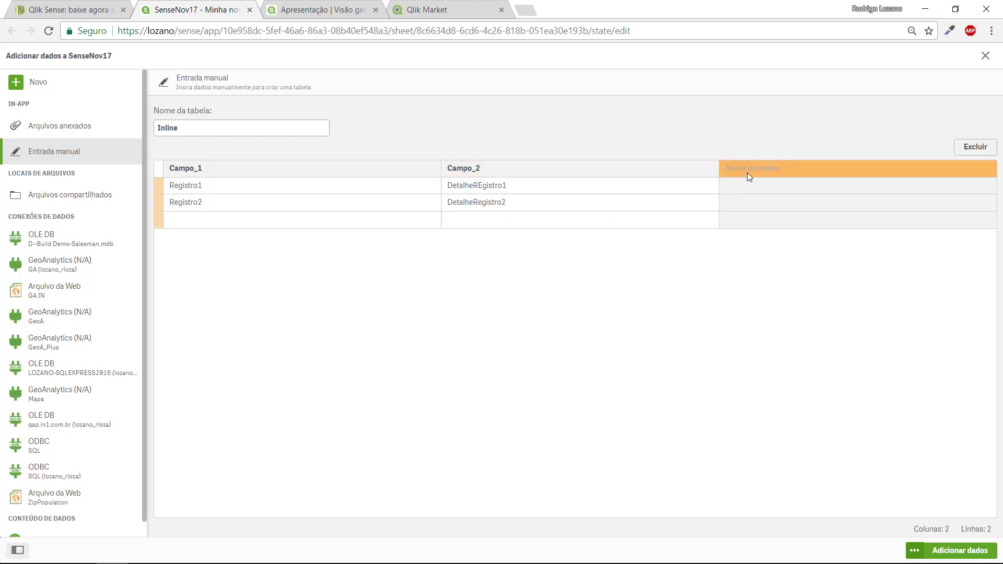
left_click(742, 173)
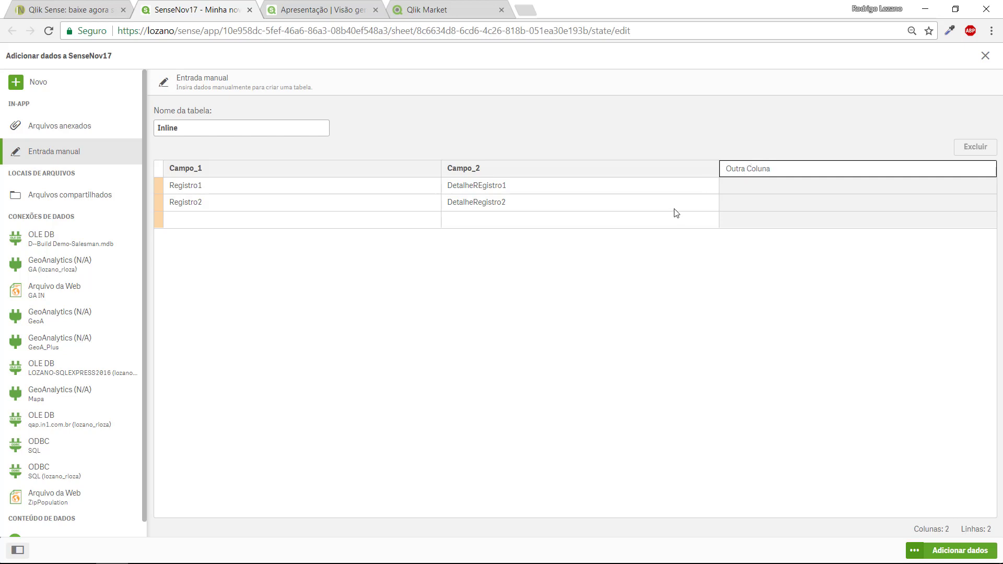
key("Return")
left_click(695, 172)
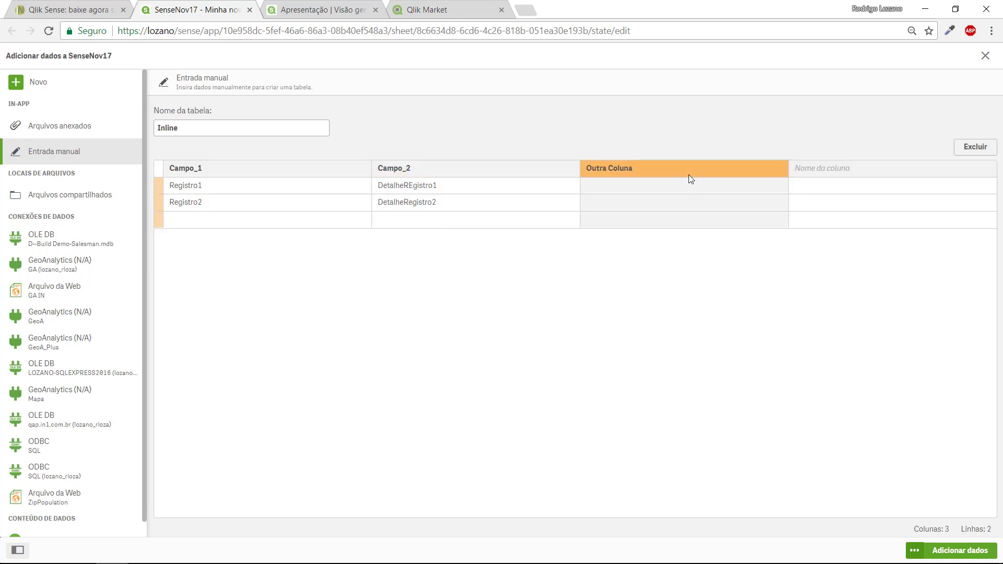
left_click(968, 149)
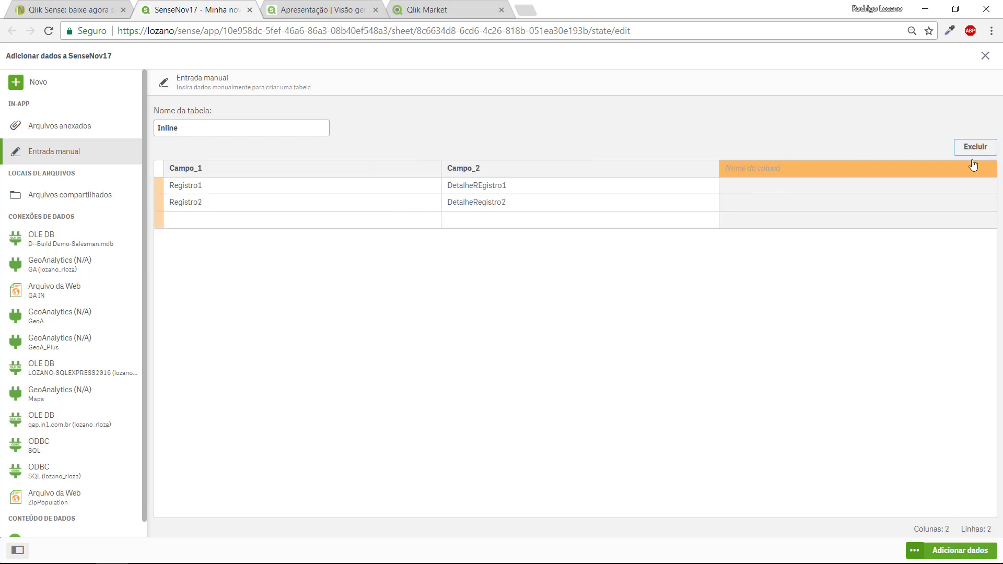
Step: Delete the Registro2 row from the Inline table
left_click(160, 204)
left_click(158, 204)
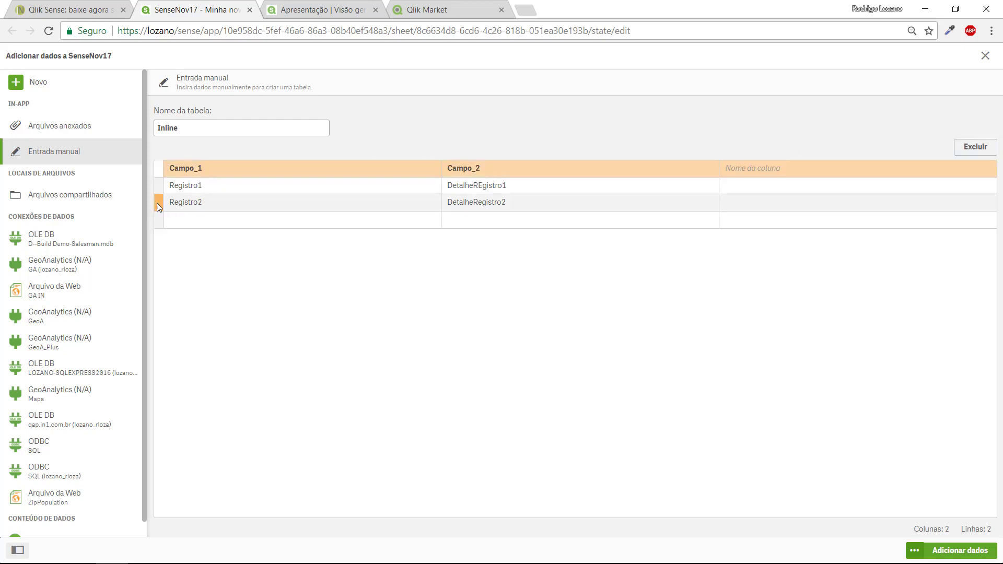
left_click(972, 149)
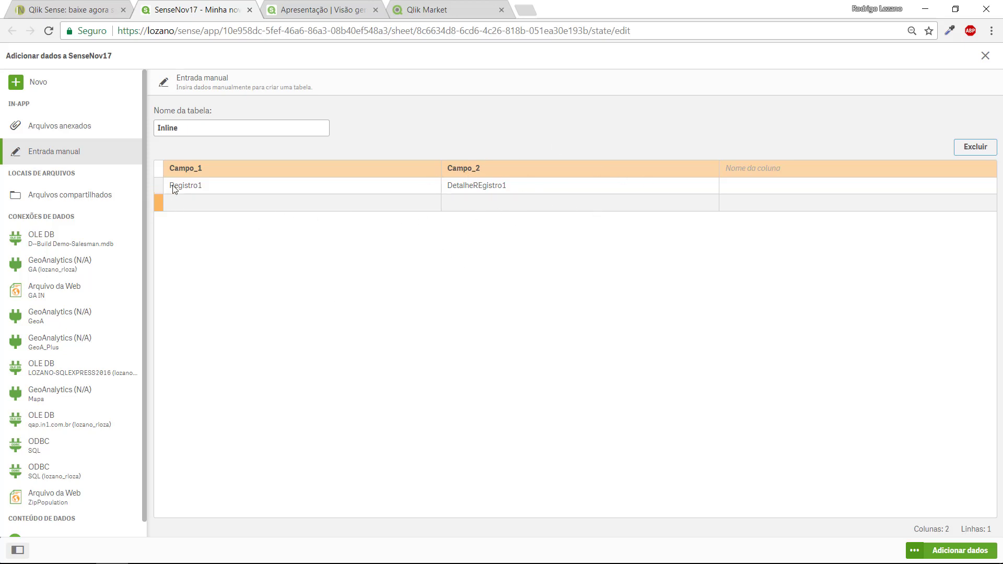
Step: Add the manually entered Inline table to the app's data
left_click(951, 550)
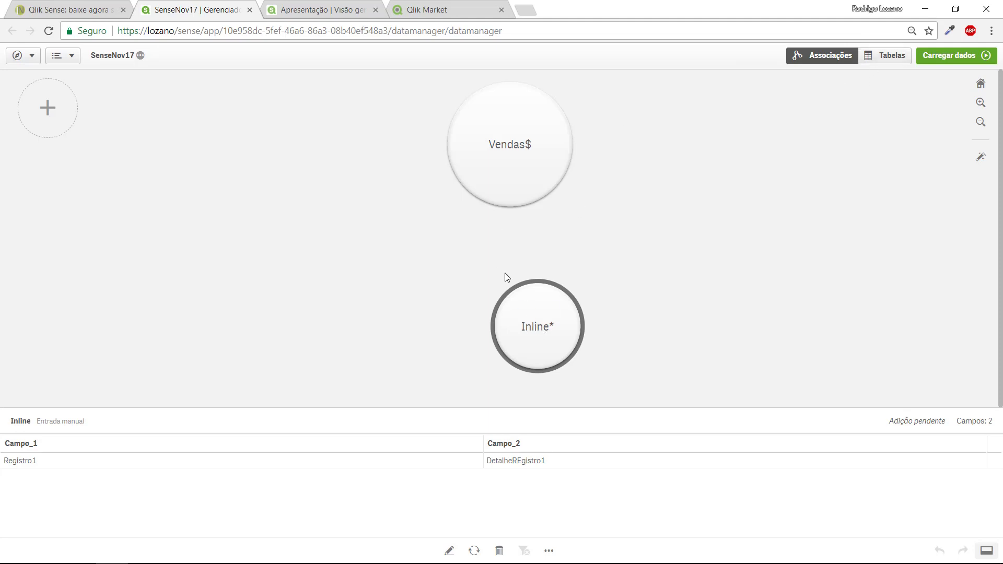
Step: Examine the source details of the Vendas$ table and of the Inline table in the associations view
left_click(510, 180)
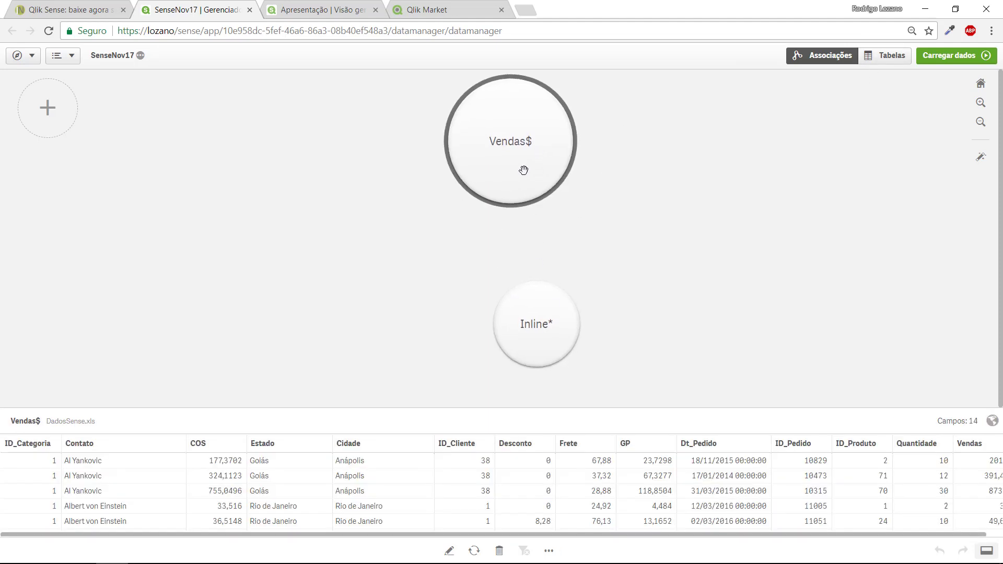
left_click(549, 551)
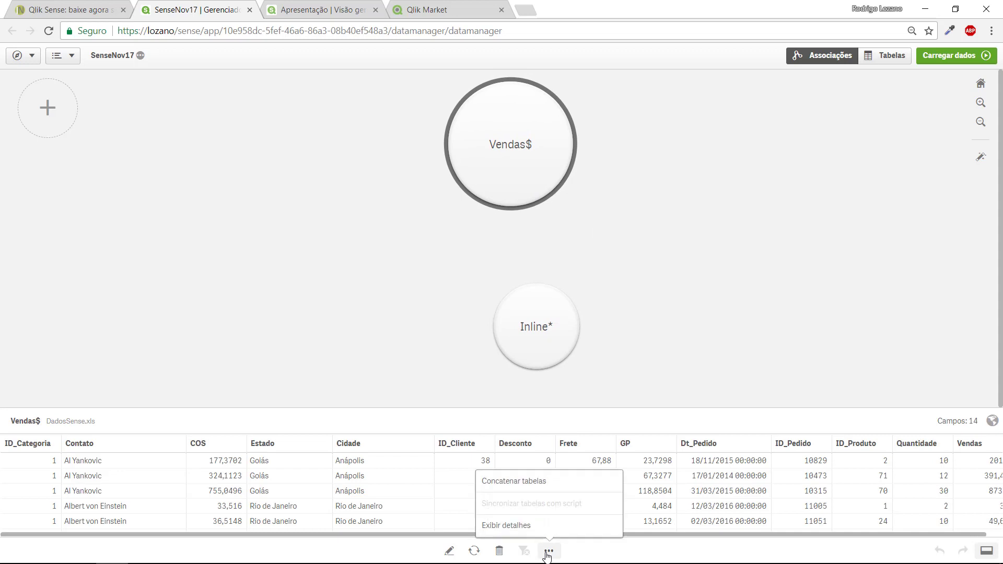
left_click(529, 527)
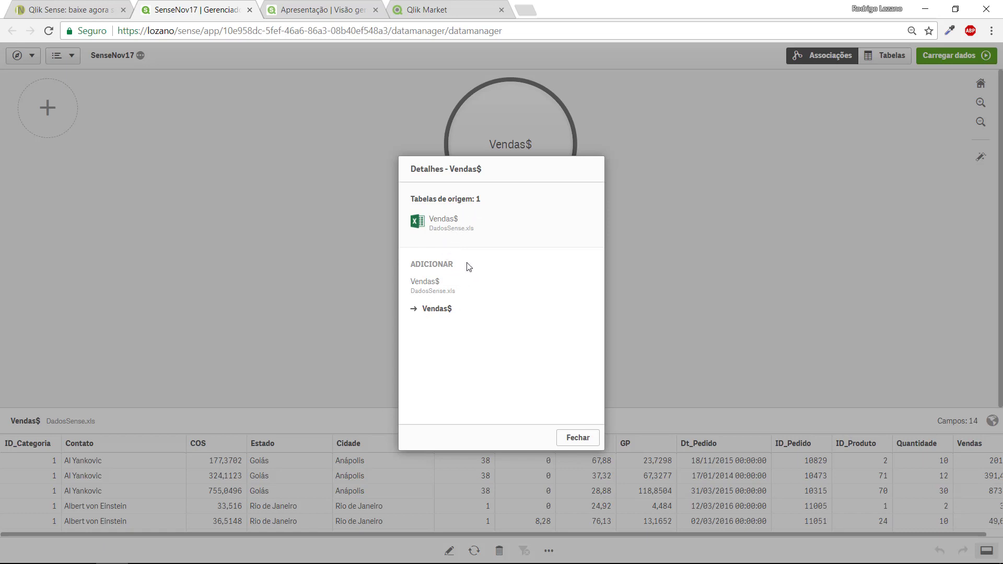
left_click(577, 437)
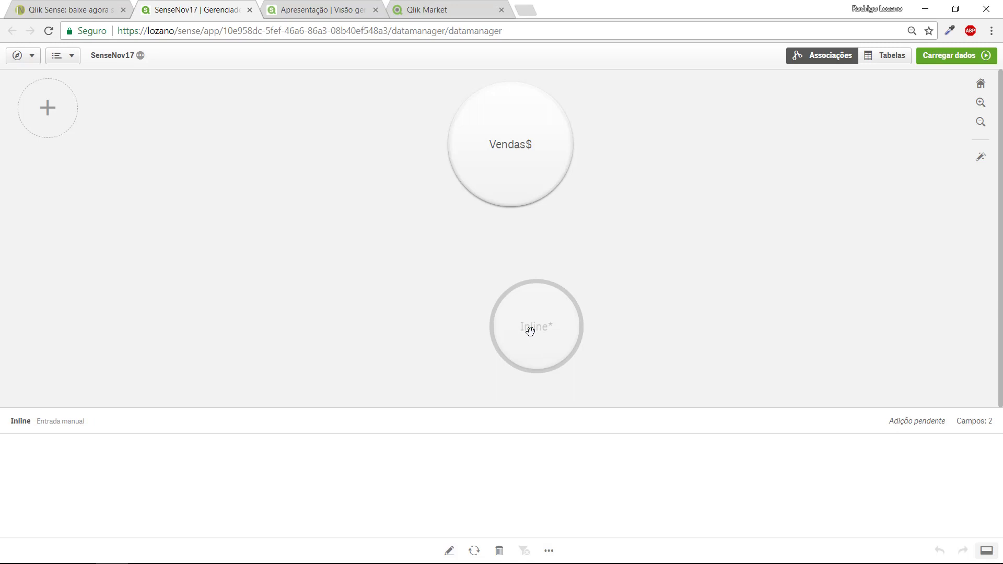
left_click(548, 552)
left_click(553, 527)
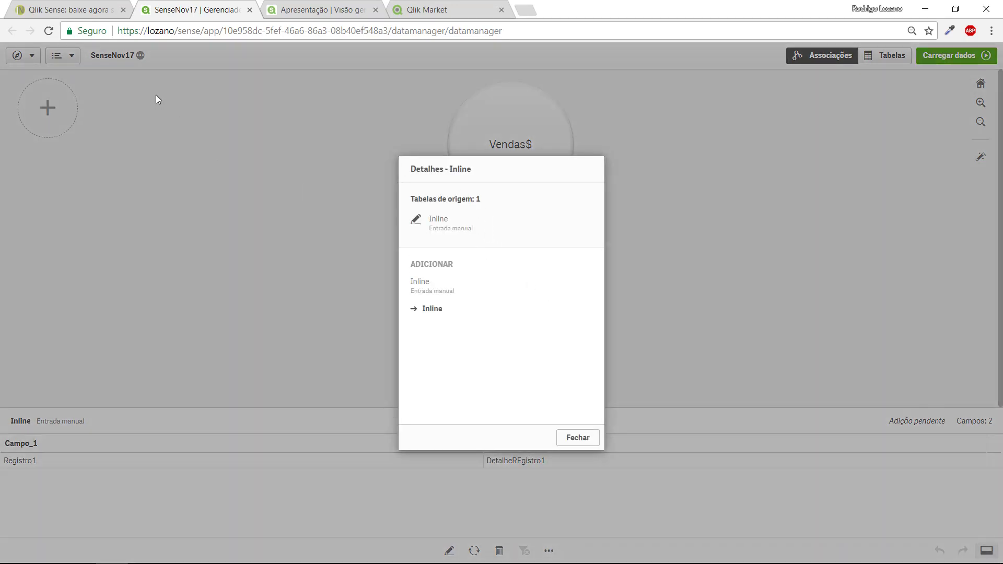
left_click(577, 438)
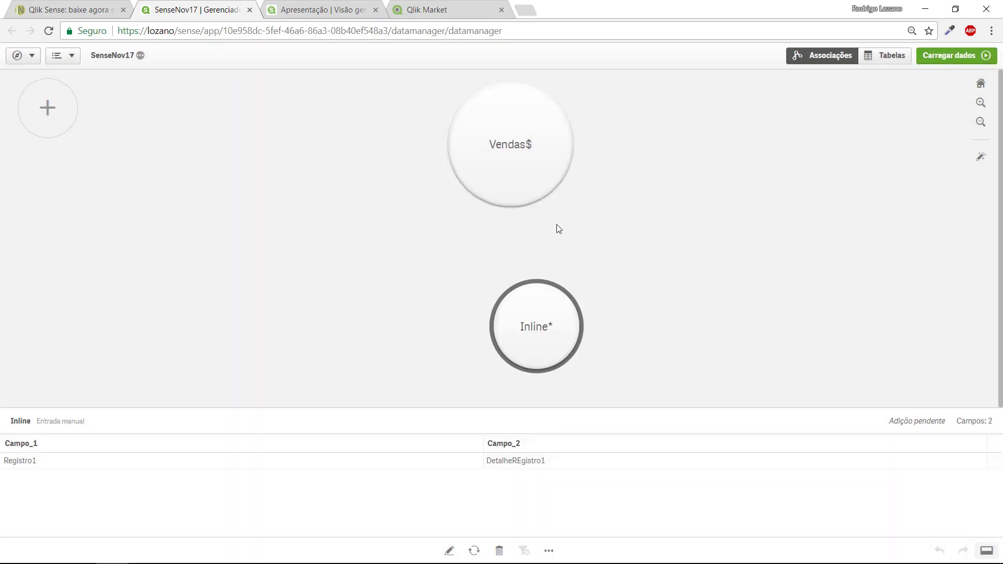
Step: Show the data manager's tables instead of associations and open the Vendas$ table for editing
left_click(538, 150)
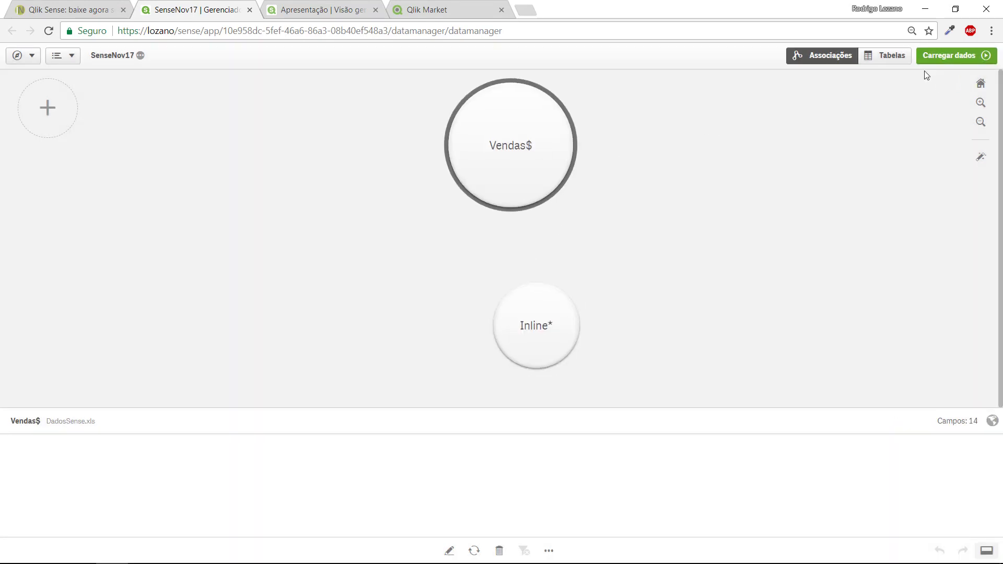
left_click(889, 58)
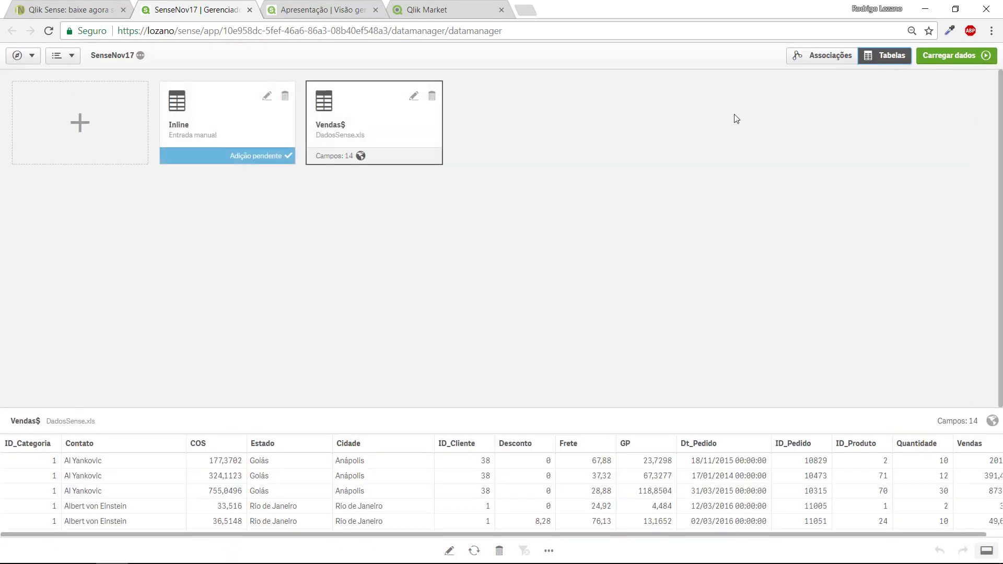
left_click(414, 96)
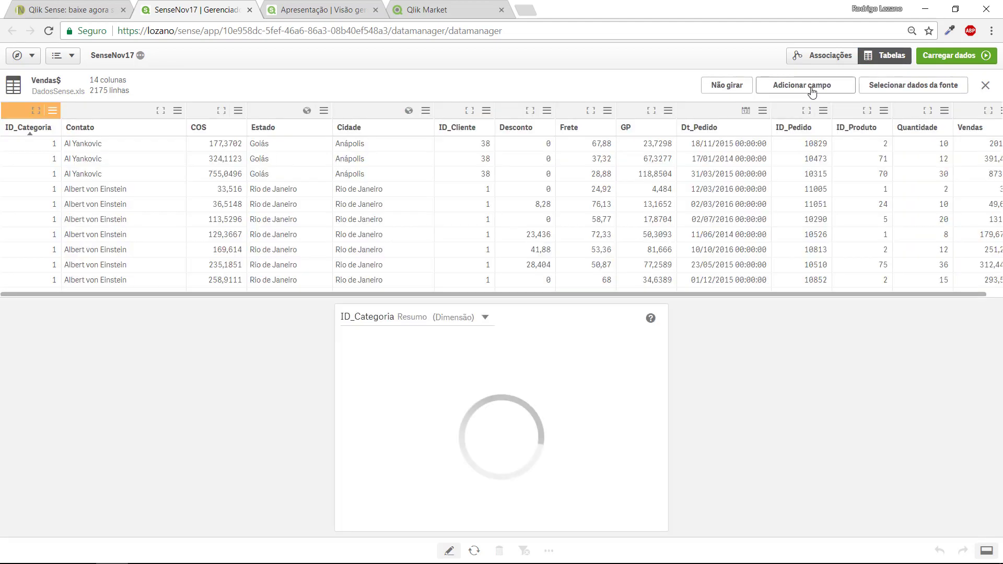
Step: Examine the function categories offered for a new calculated field in the Vendas$ table, and close the calculated field without creating it
left_click(807, 89)
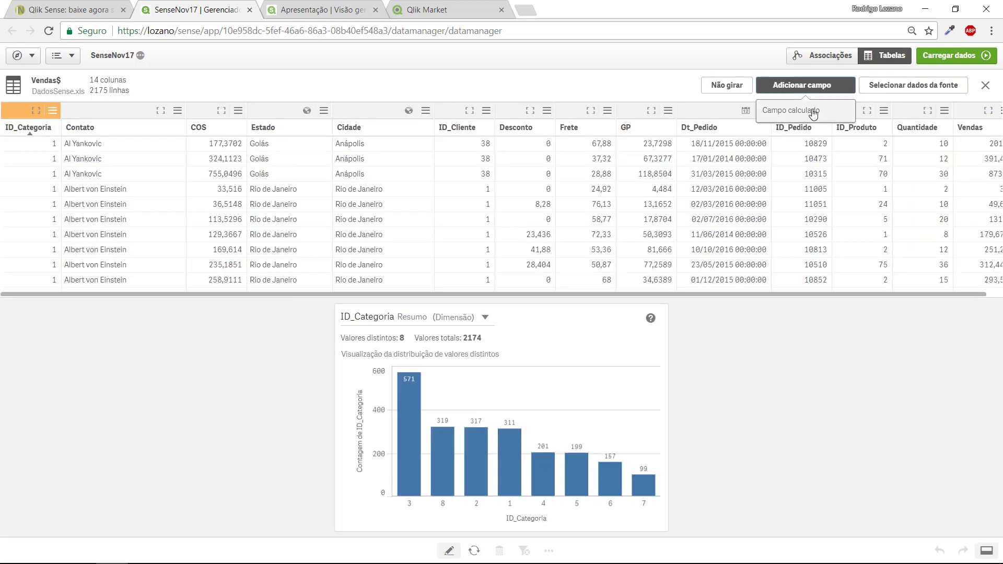
left_click(813, 117)
left_click(932, 261)
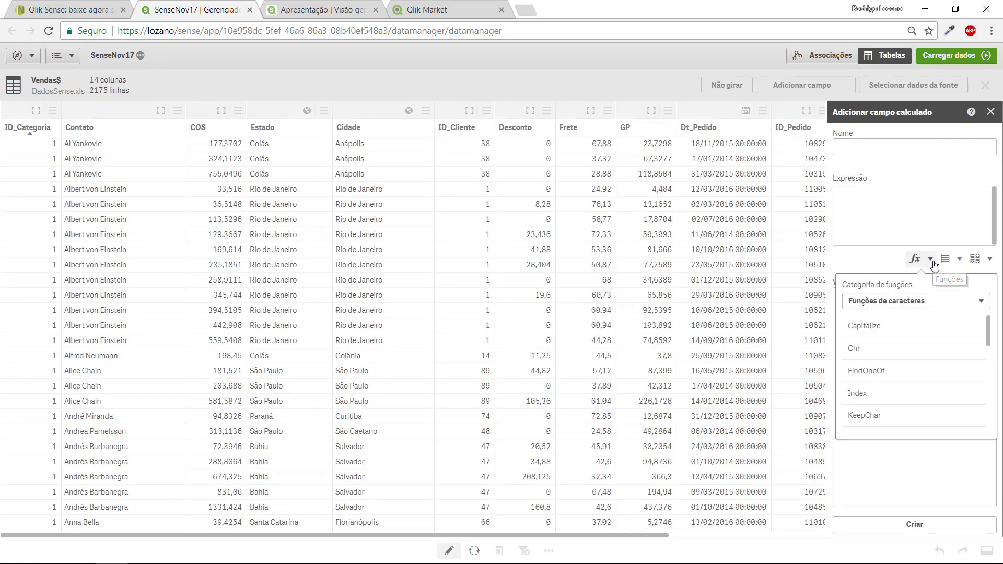
left_click(954, 307)
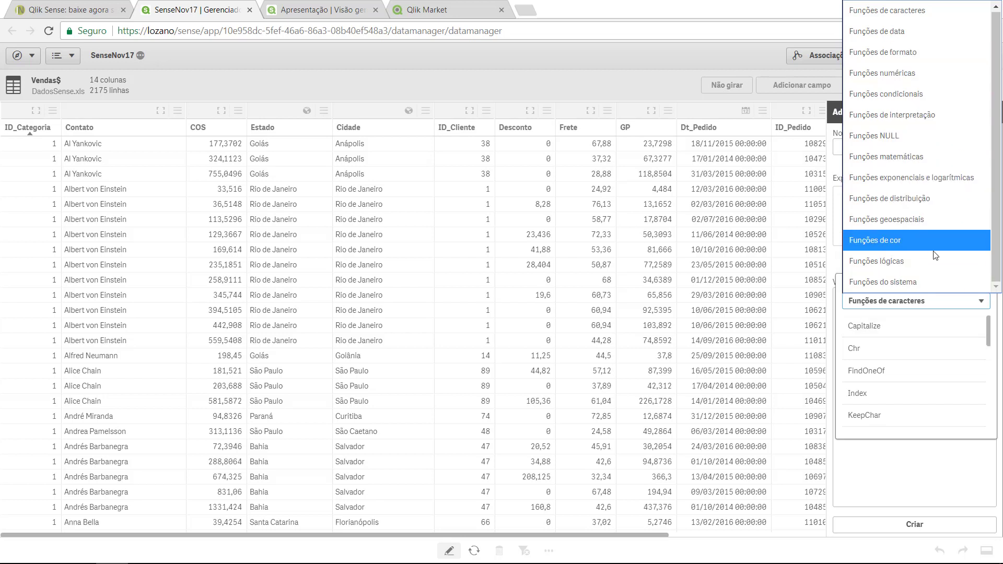
scroll(937, 361, "down", 7)
scroll(938, 361, "up", 7)
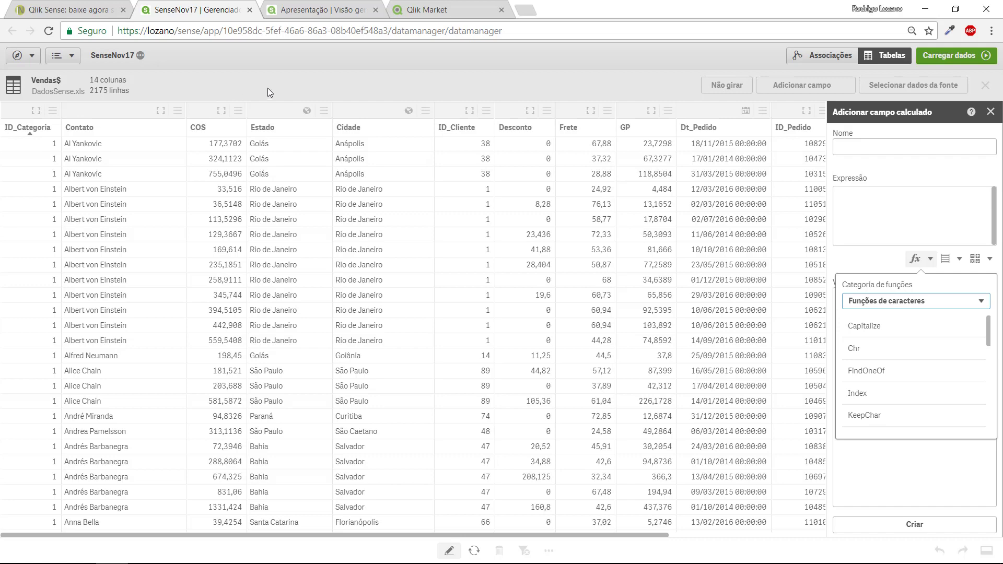
left_click(931, 53)
left_click(990, 112)
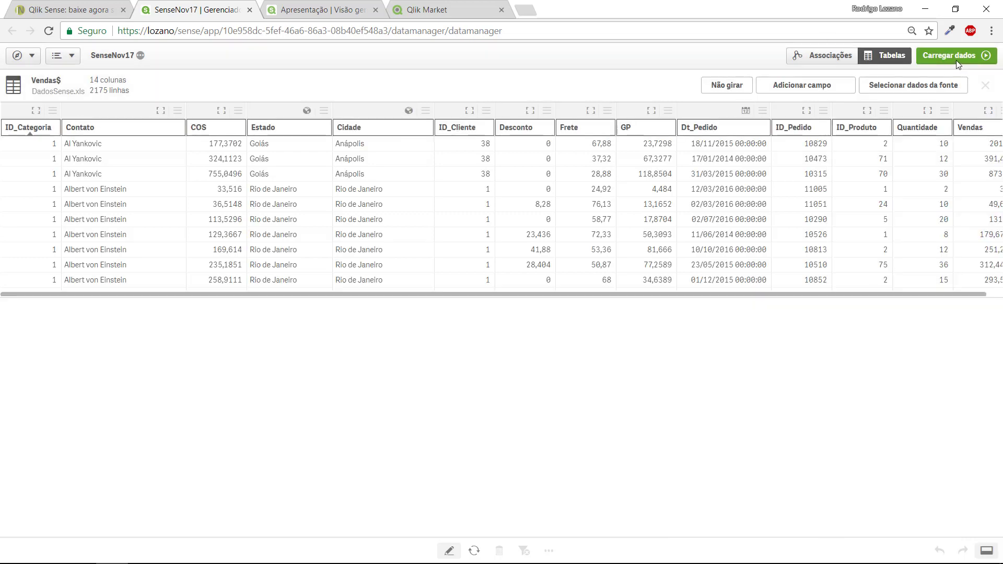
Step: Load the data into the SenseNov17 app and open the Detalhe sheet of the Apresentação app
left_click(949, 55)
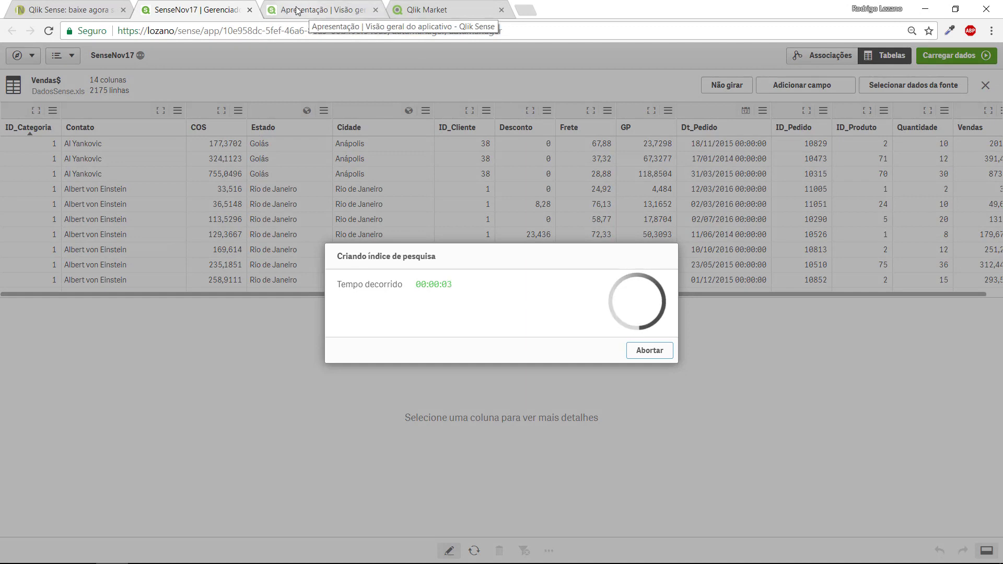
left_click(298, 9)
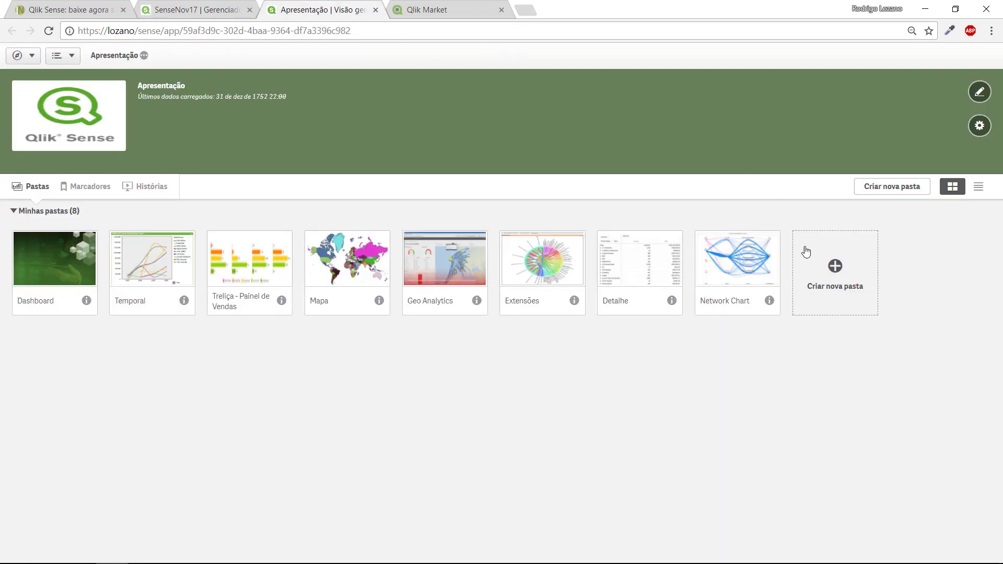
left_click(637, 261)
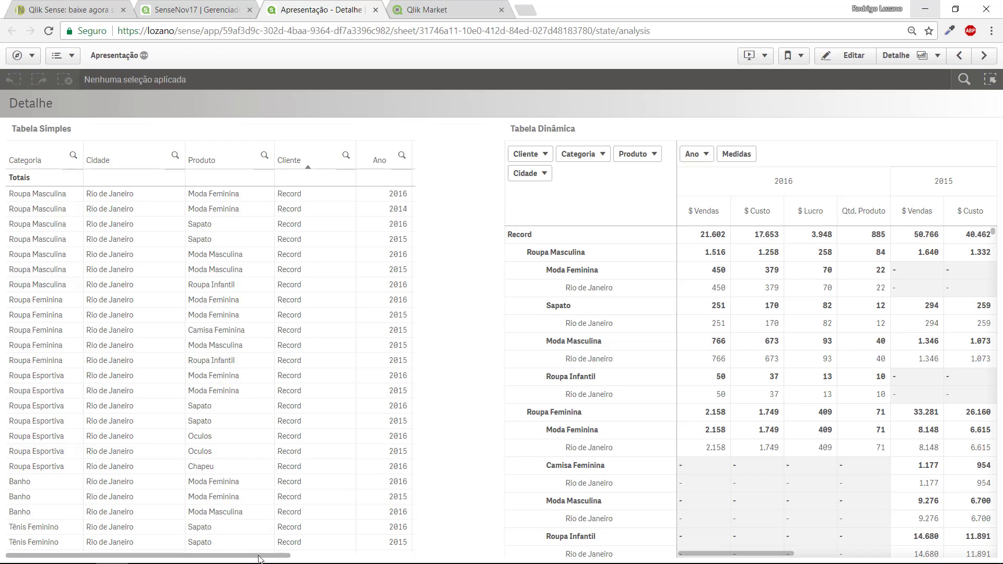
Step: Examine the columns and rows of the Tabela Simples and the Tabela Dinâmica on the Detalhe sheet
left_click_drag(260, 559, 199, 549)
left_click(324, 557)
scroll(416, 424, "down", 5)
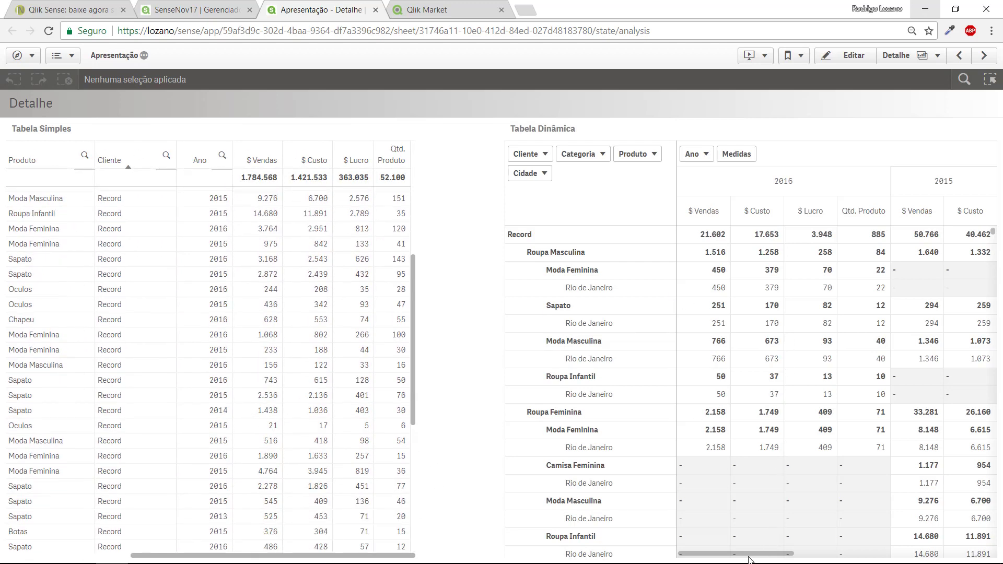
mouse_move(749, 556)
left_mouse_down()
mouse_move(984, 556)
mouse_move(741, 553)
left_mouse_up()
left_click(105, 556)
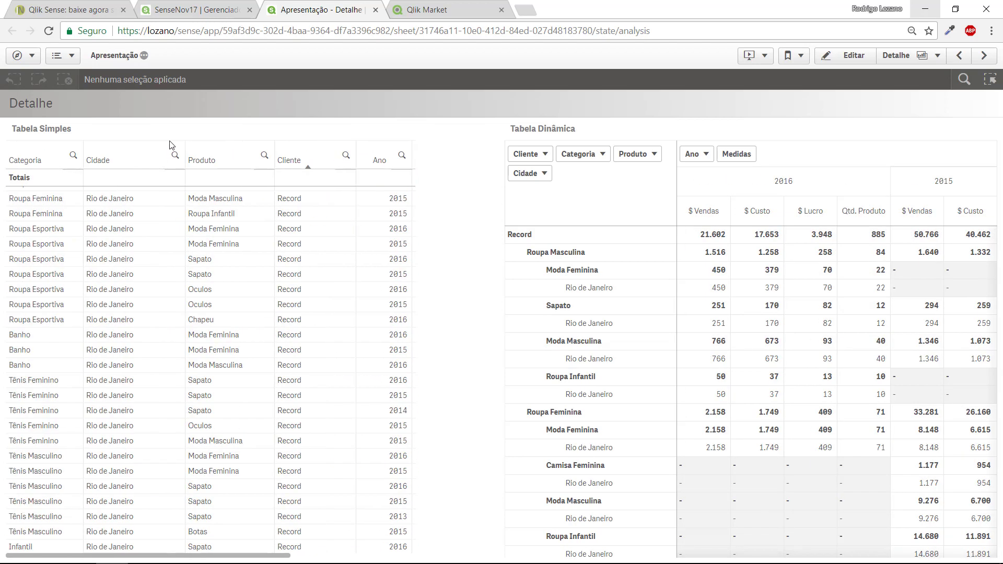
Step: Create a new sheet in the Apresentação app and open it for editing
left_click(896, 55)
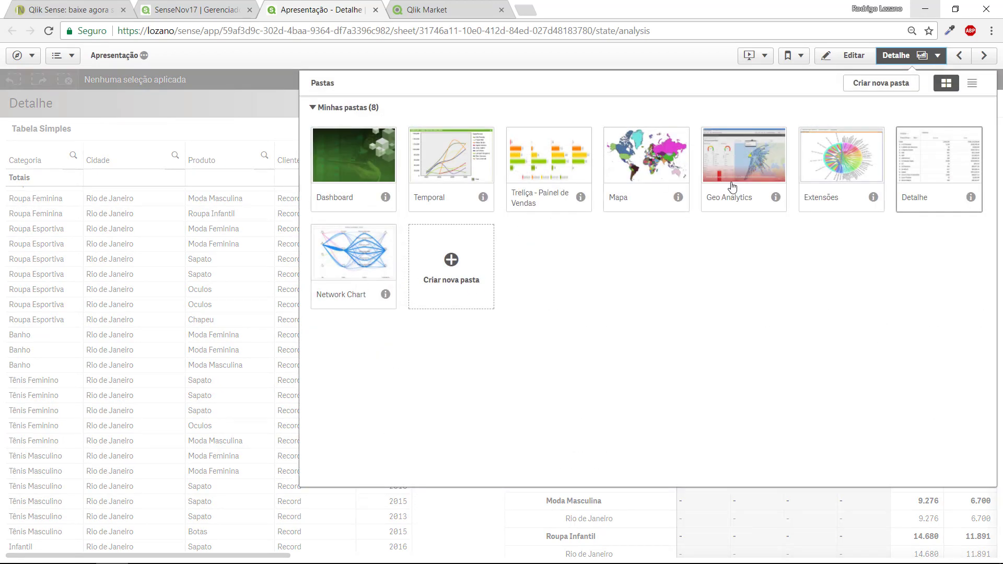
left_click(463, 257)
left_click(463, 257)
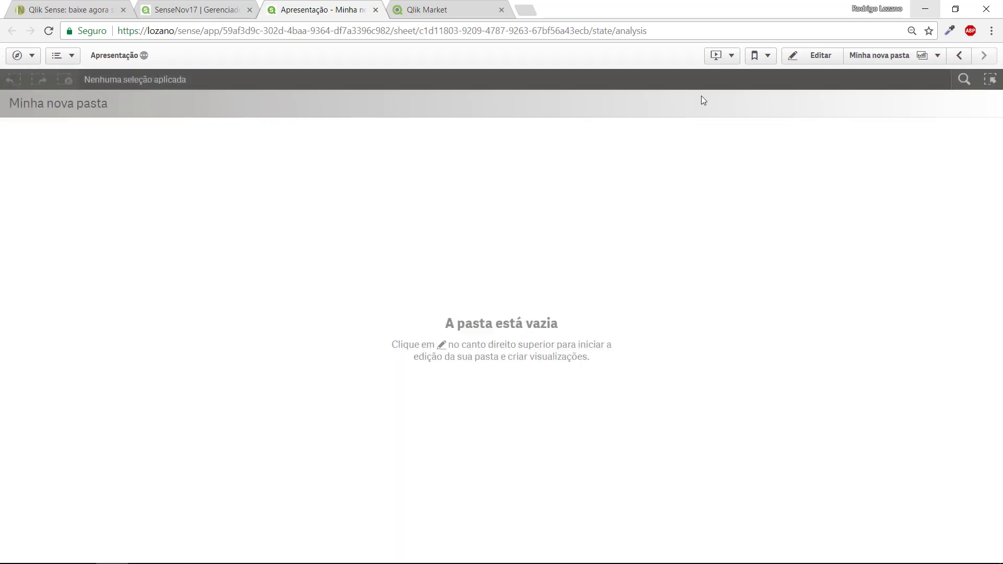
left_click(802, 59)
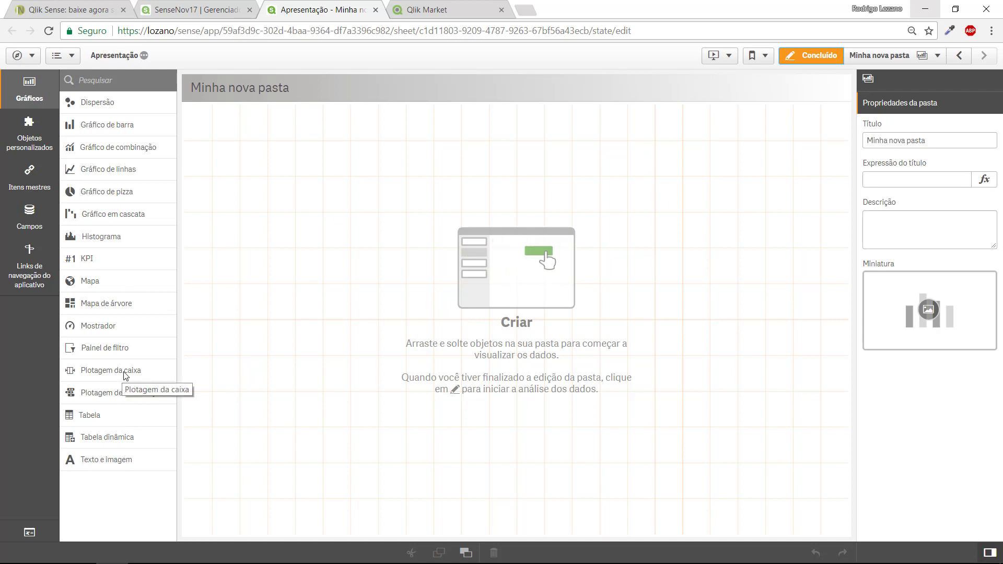
Step: Add a box plot across the upper half of the sheet with dimensions Ano and Categoria and the measure $ Vendas
left_click_drag(124, 377, 488, 226)
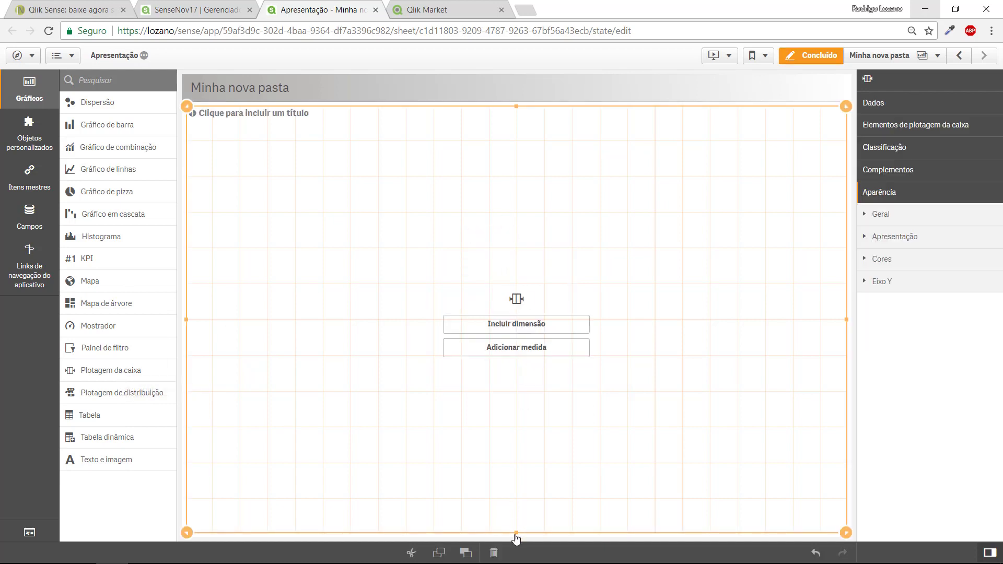
left_click_drag(516, 533, 556, 315)
left_click(546, 229)
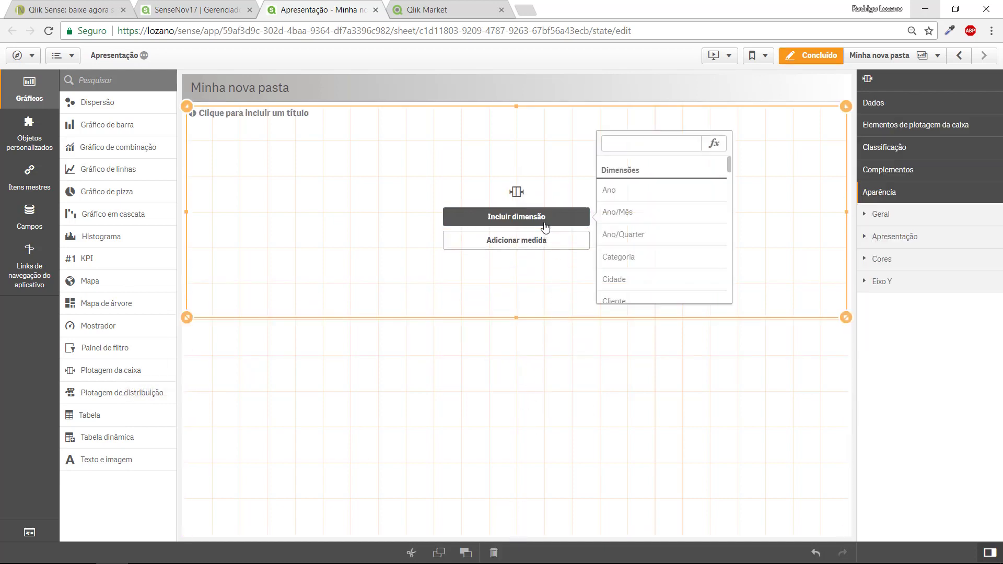
left_click(608, 194)
left_click(923, 163)
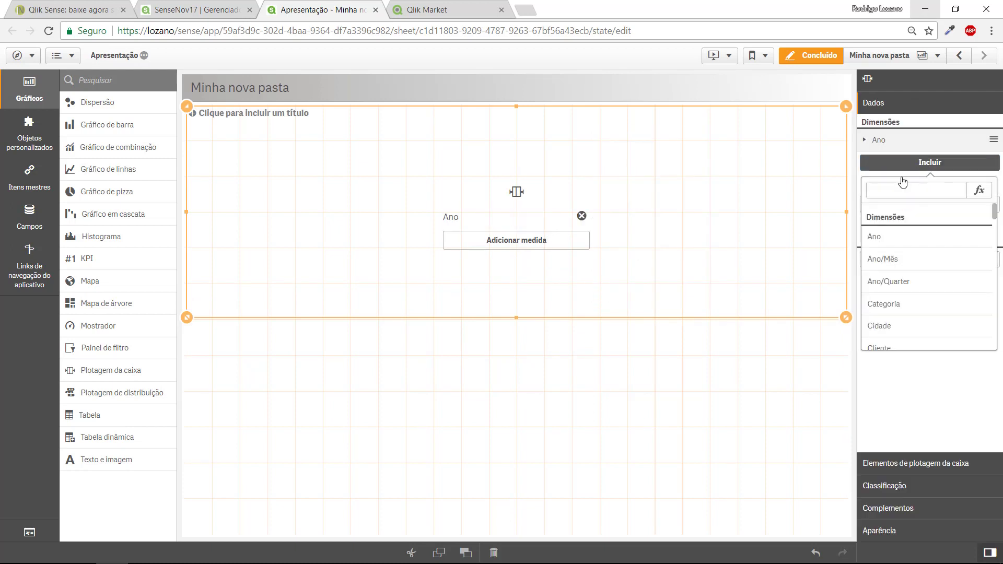
left_click(887, 293)
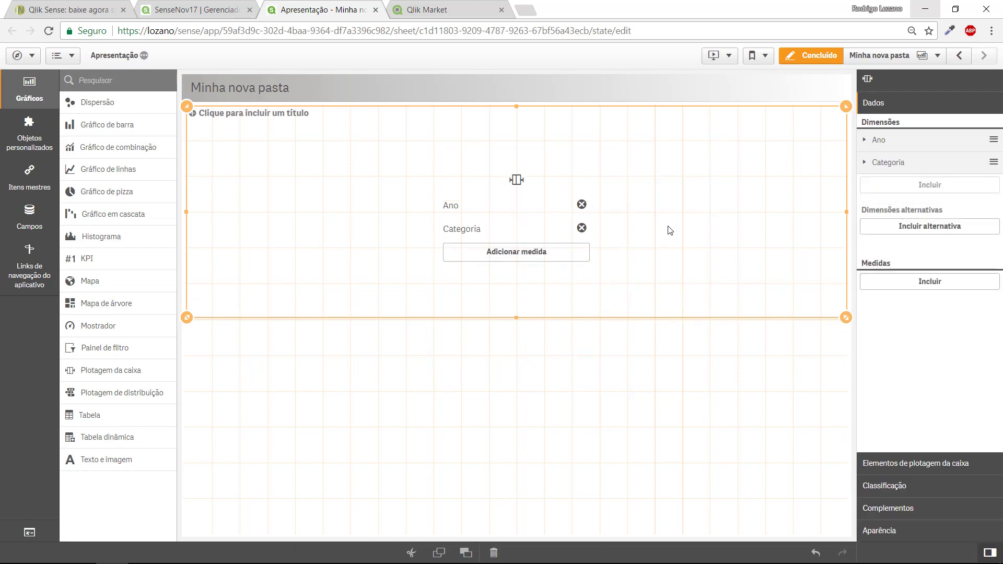
left_click(516, 259)
left_click(618, 267)
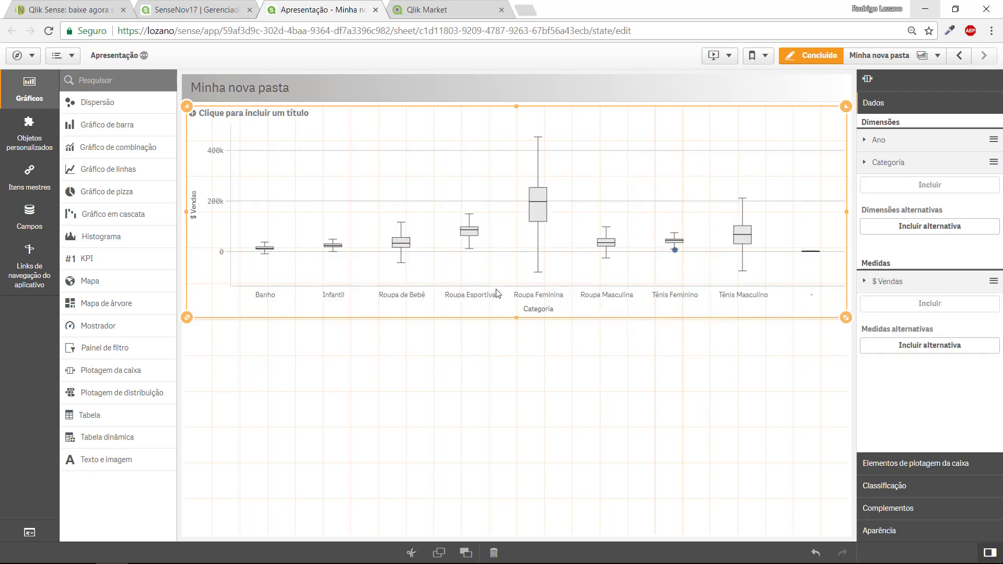
Step: Paste a copy of the box plot into the sheet's lower half and convert it to a distribution plot (Plotagem de distribuição)
left_click(472, 368)
key("ctrl+v")
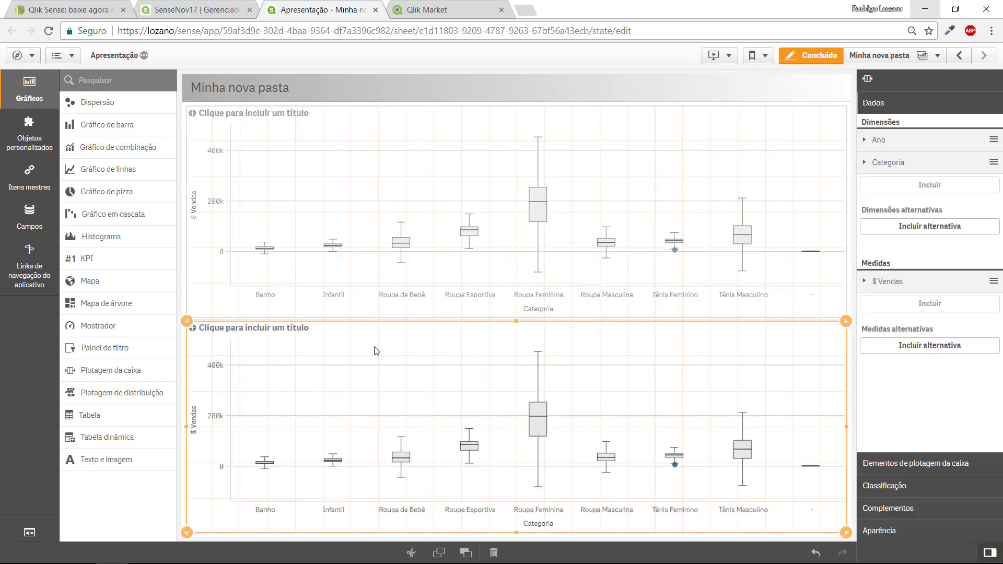
left_click_drag(120, 392, 570, 435)
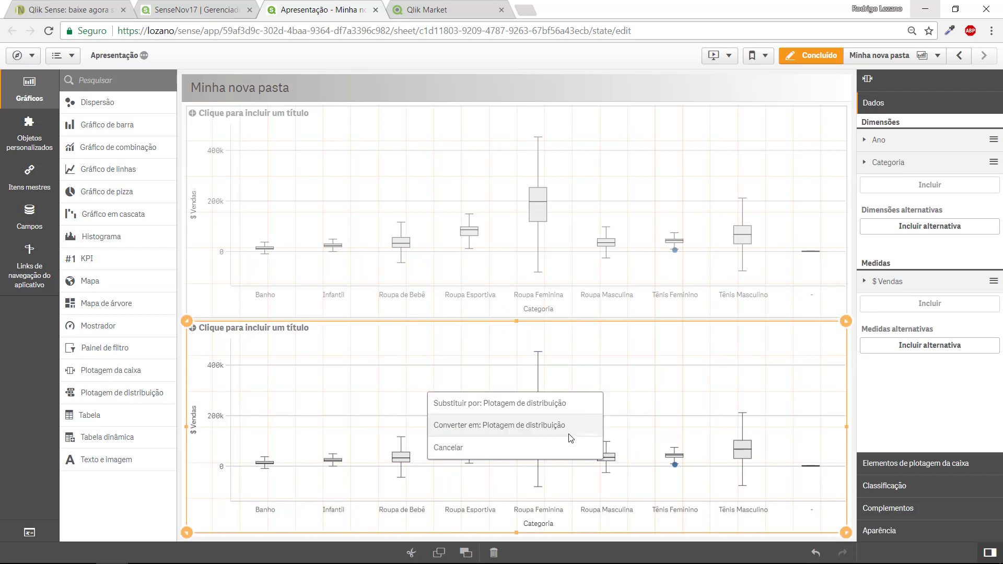
left_click(538, 433)
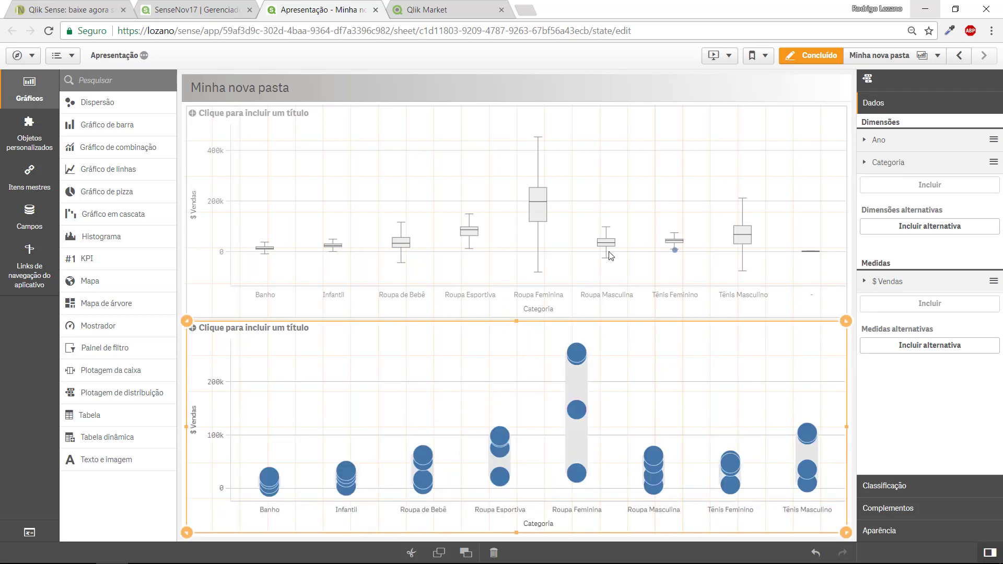
Step: Switch the upper box plot's colours from automatic to custom colouring by expression (Por expressão)
left_click(645, 185)
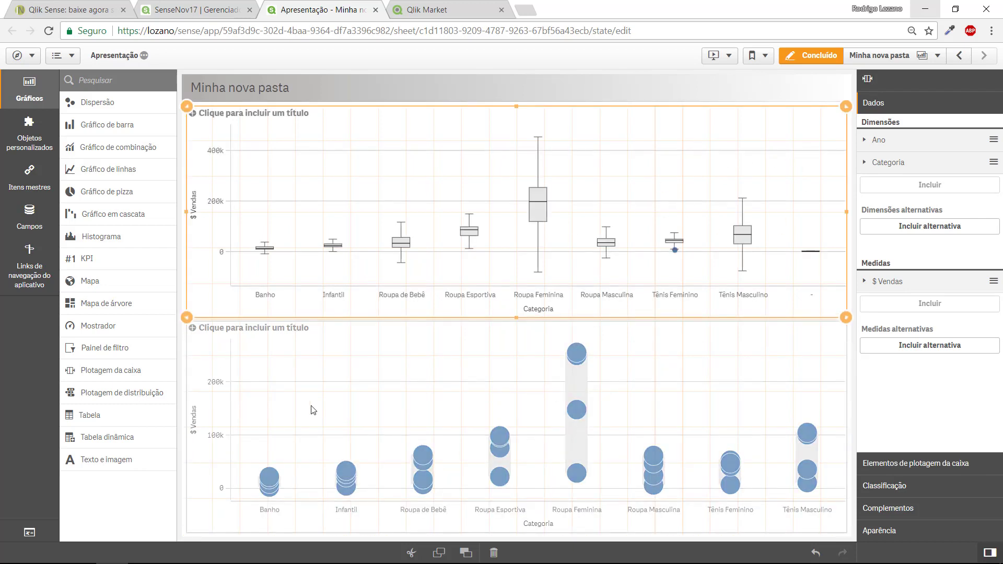
left_click(895, 529)
left_click(898, 265)
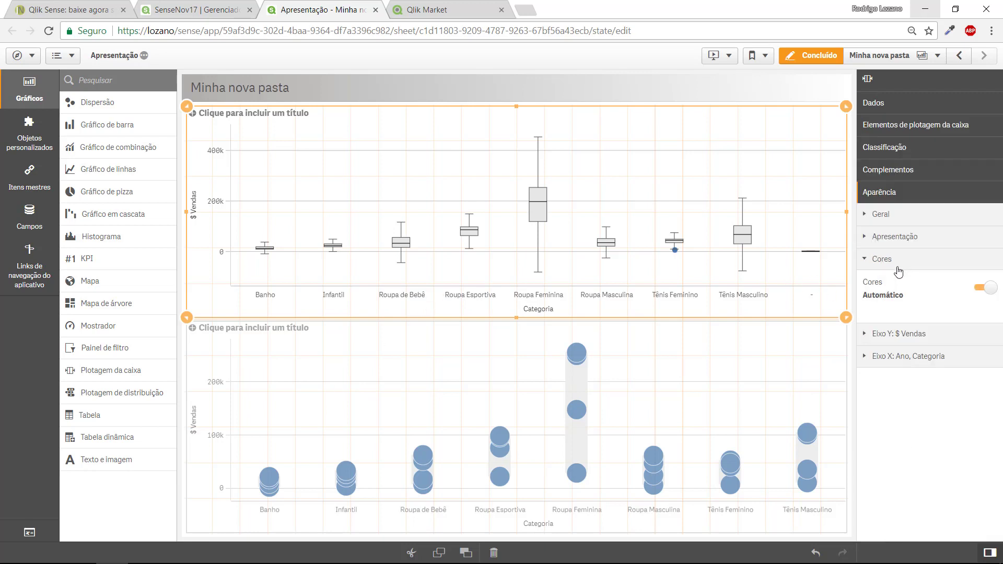
left_click(985, 288)
left_click(935, 318)
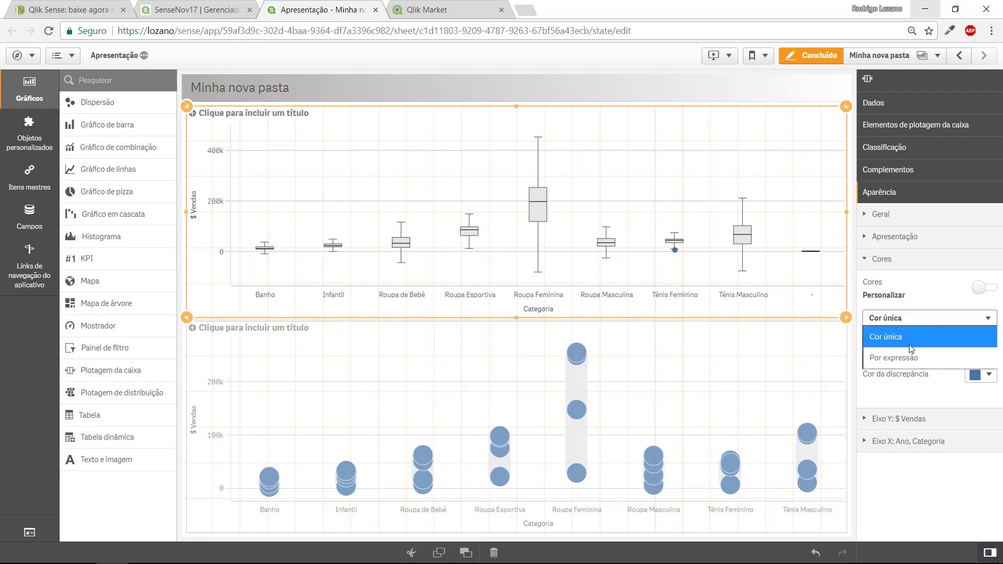
left_click(912, 357)
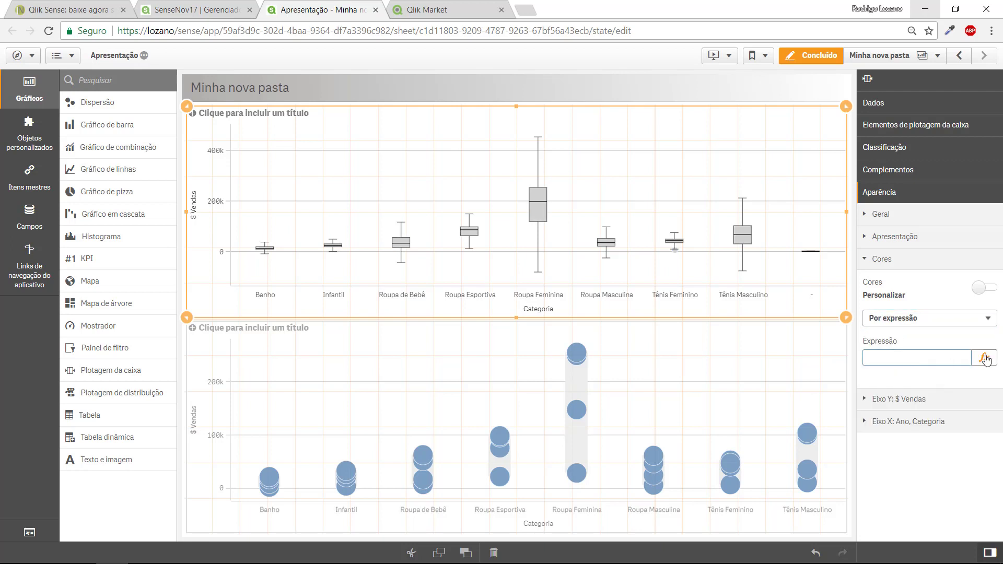
Step: Apply the colour expression from Anotacoes.txt to the box plot: Banho green, Infantil yellow, Roupa Esportiva red, Tênis Feminino dark gray, other Categoria values black
left_click(984, 358)
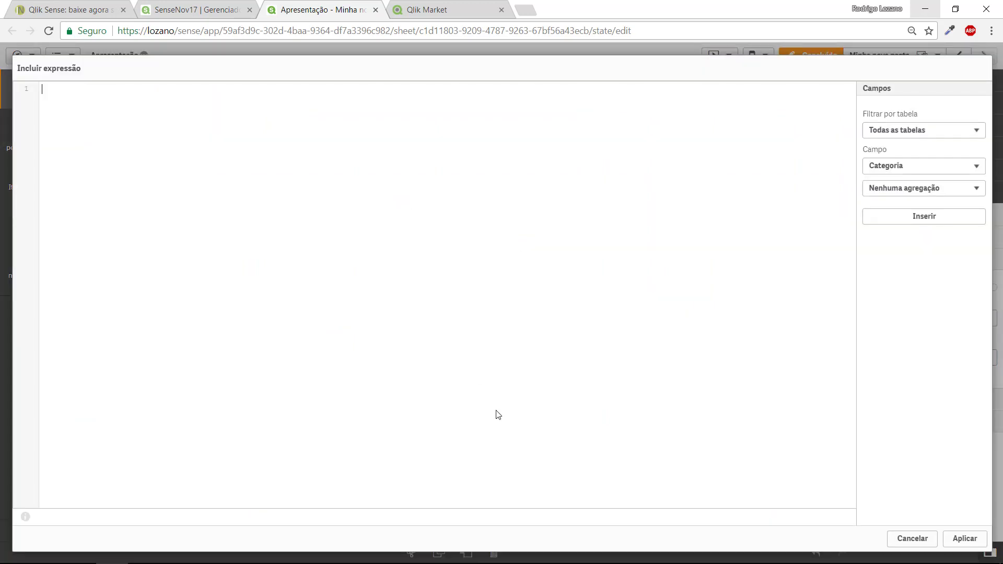
key("alt+Tab")
key("alt+Tab")
key("alt+Tab")
key("alt+Tab")
key("alt+Tab")
key("alt+Tab")
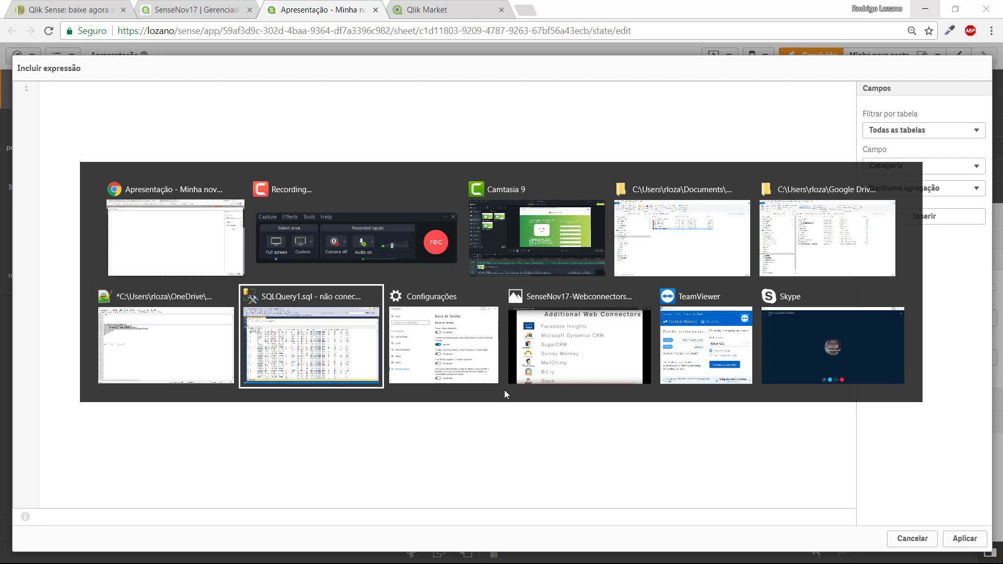
key("alt+shift+Tab")
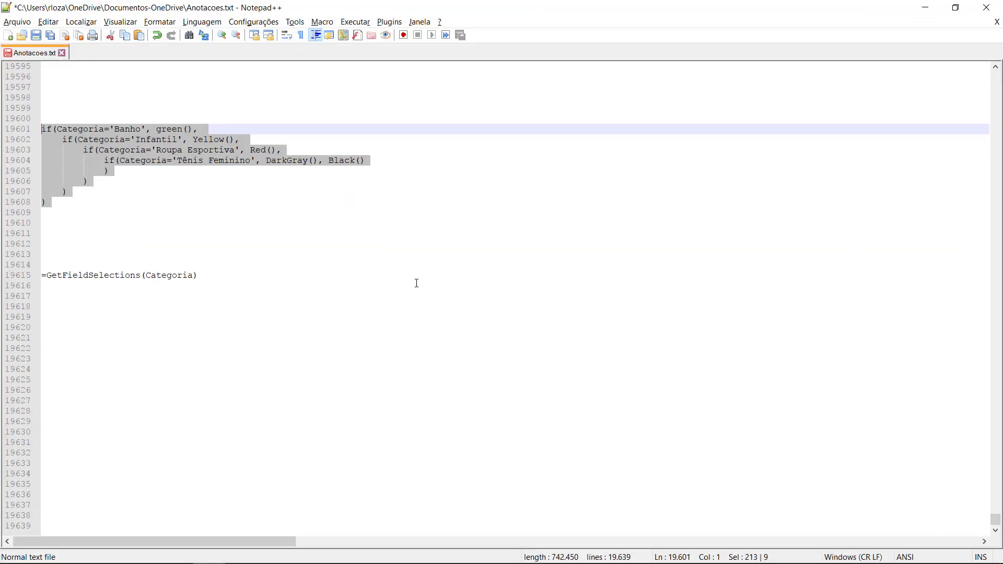
key("alt+Tab")
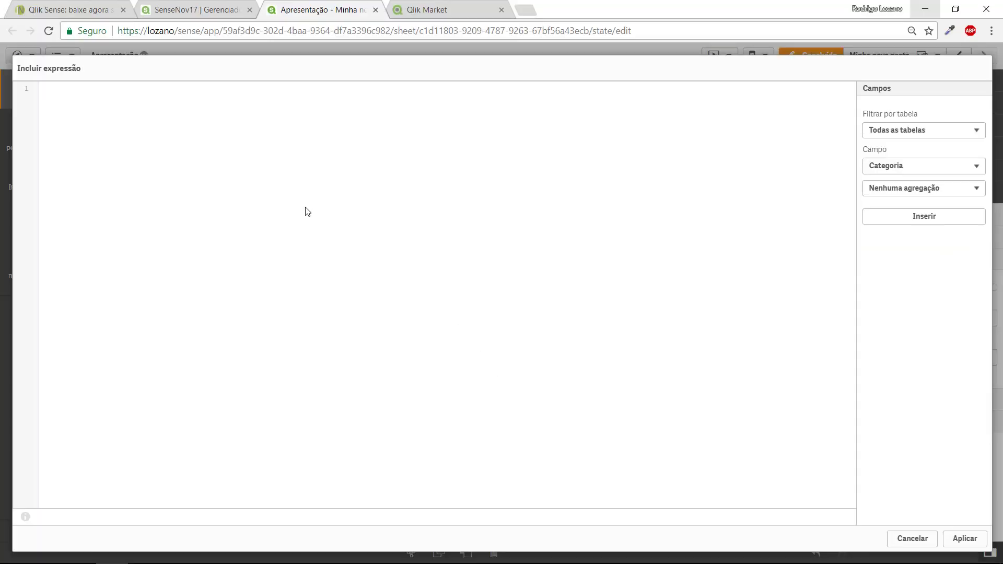
key("ctrl+v")
left_click(965, 538)
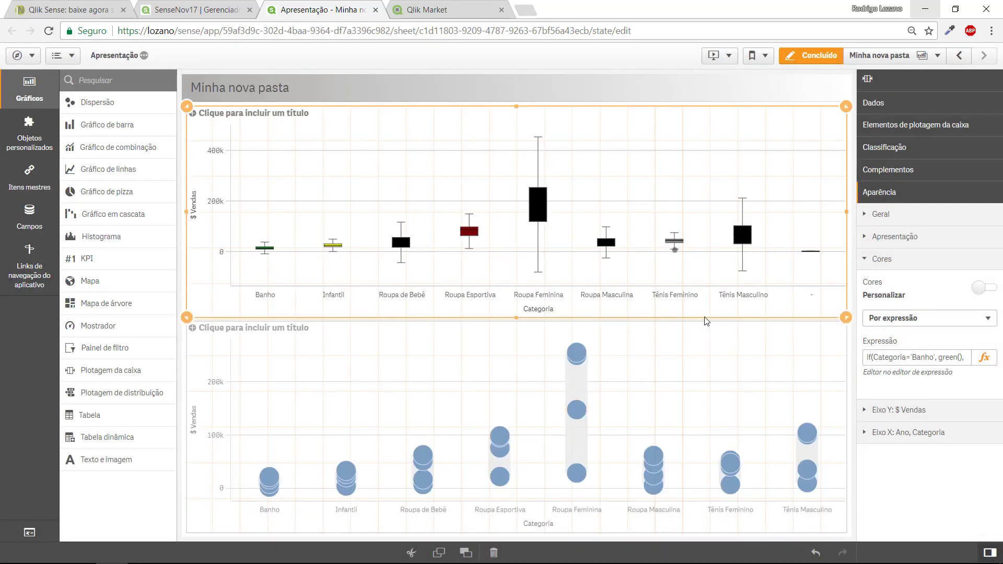
Step: Set the lower distribution plot to custom colours by expression, using the same Categoria if() expression as the box plot
left_click(820, 341)
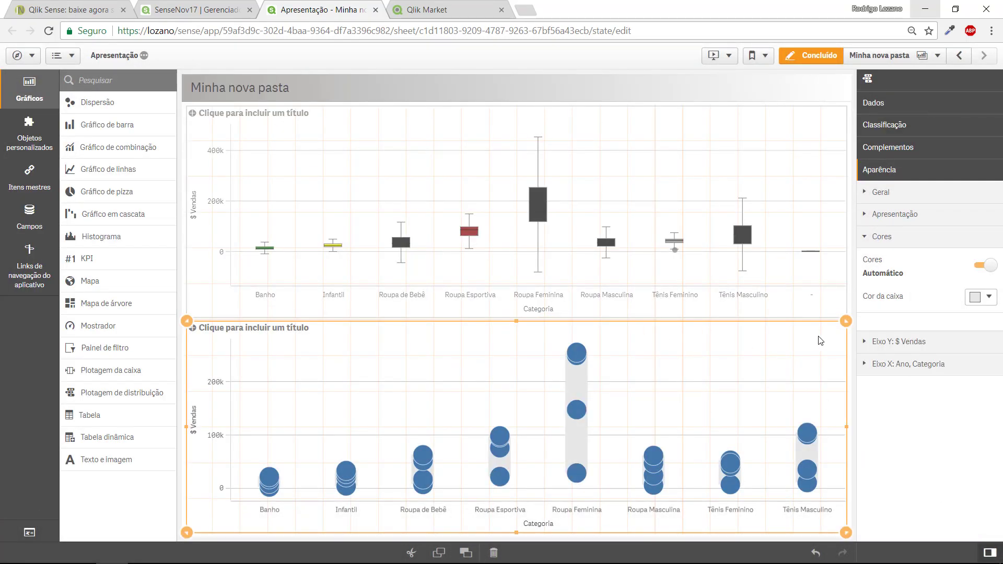
left_click(985, 265)
left_click(930, 296)
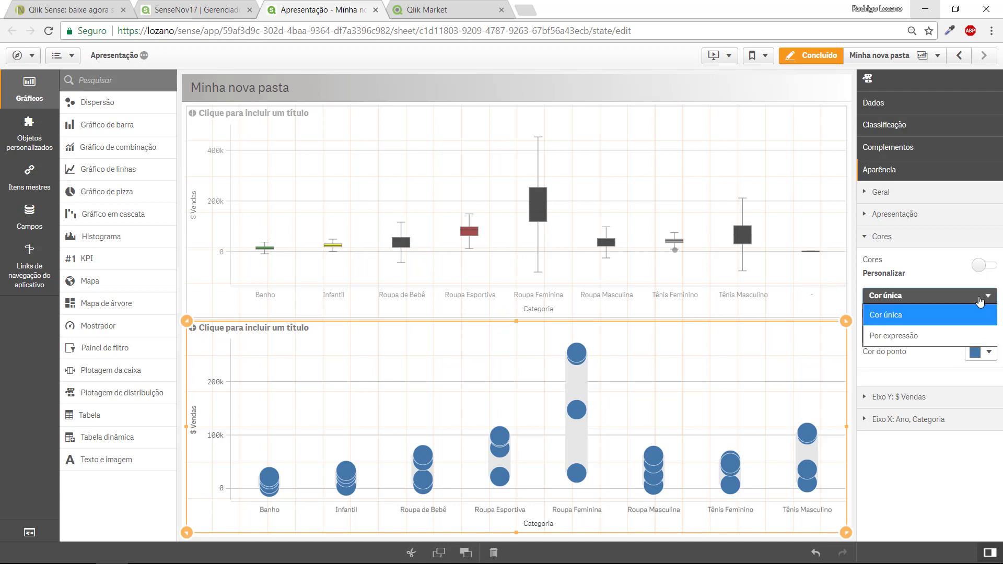
left_click(936, 335)
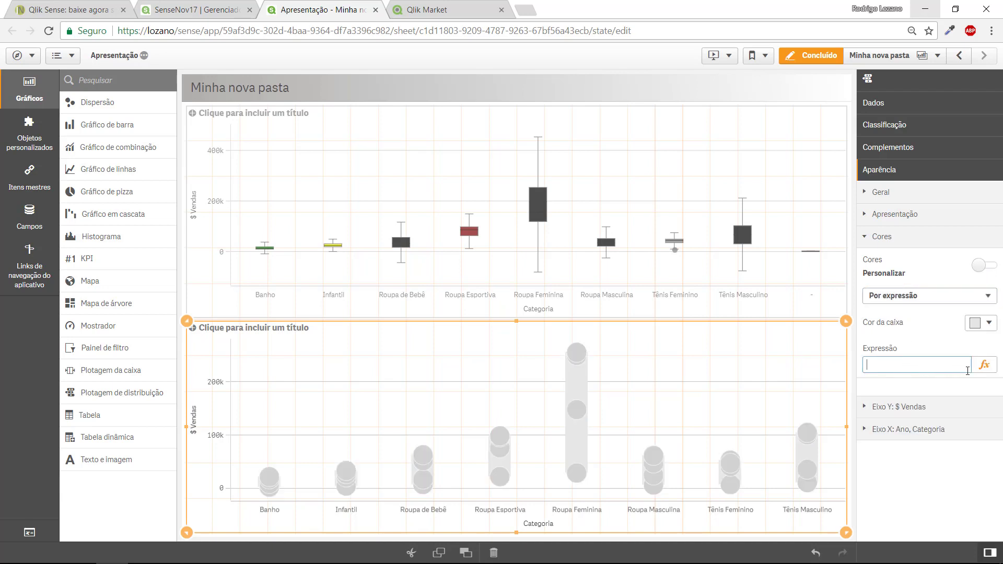
key("ctrl+v")
left_click(927, 324)
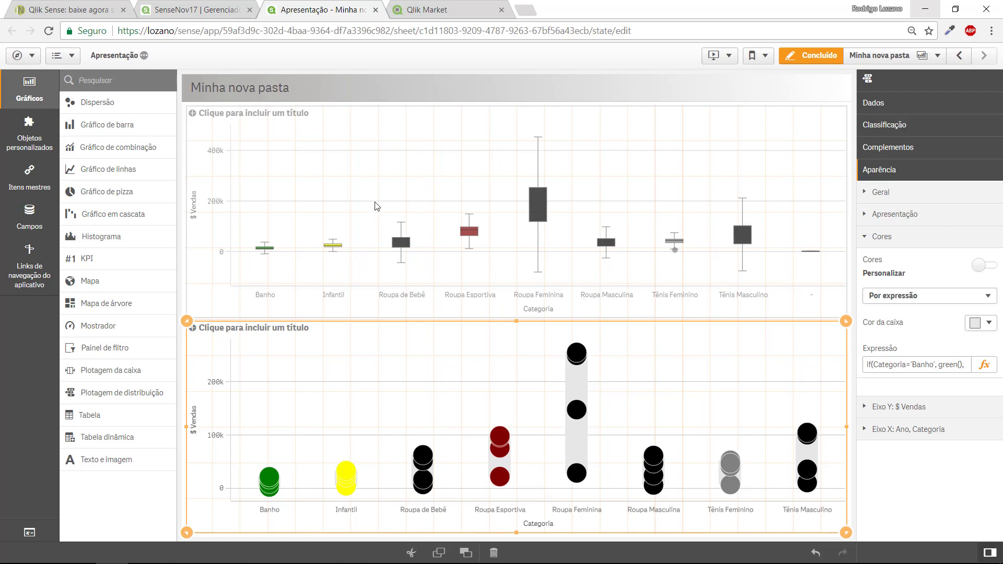
left_click(485, 138)
left_click(703, 93)
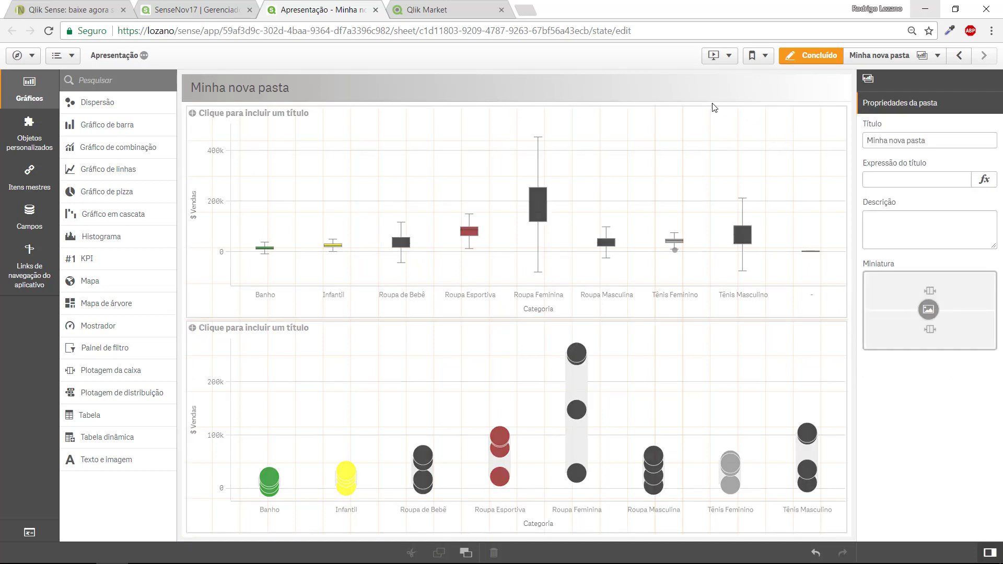
Step: Set the sheet's title expression to GetFieldSelections(Categoria) and apply it
left_click(984, 180)
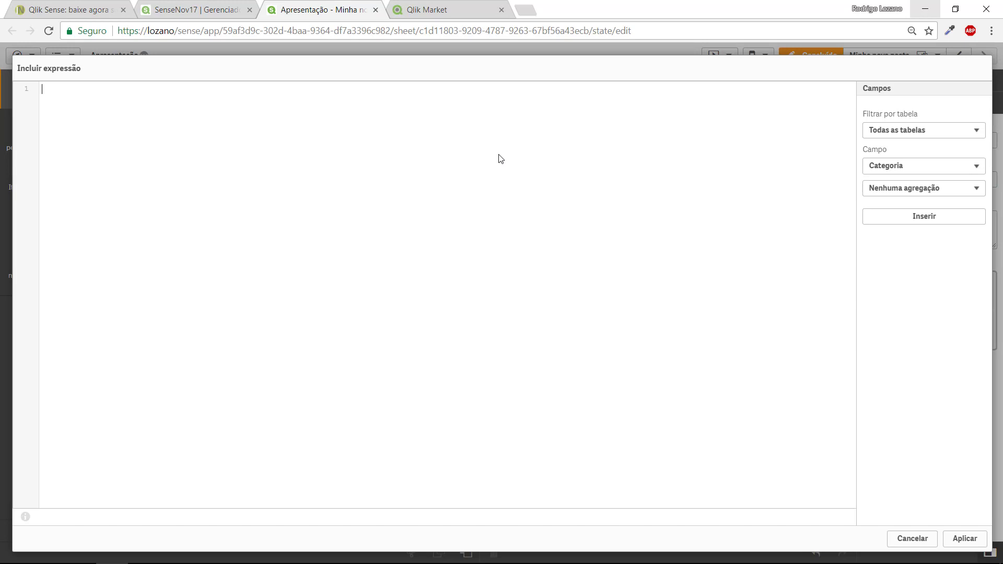
type("get")
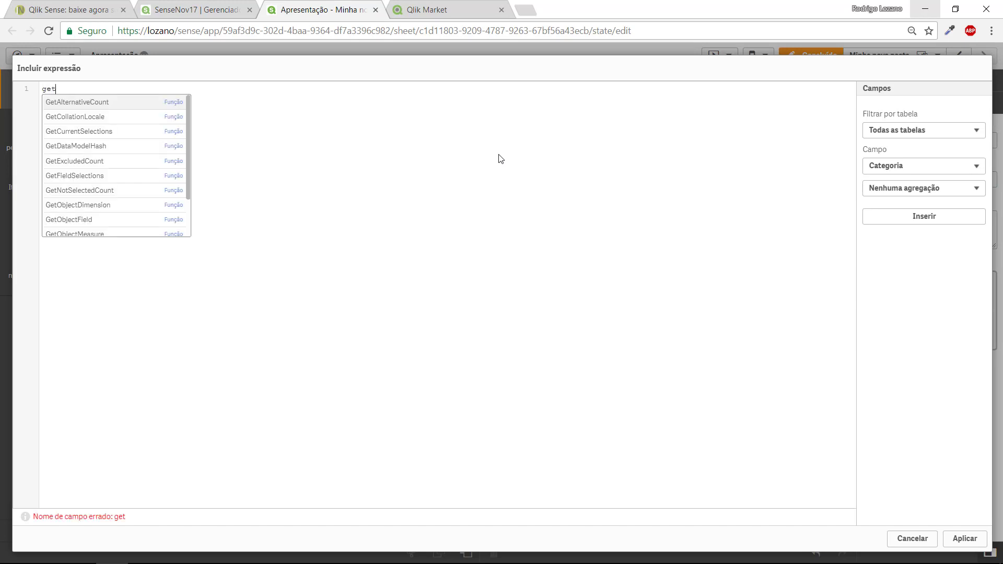
type("fi")
key("Return")
type("(c")
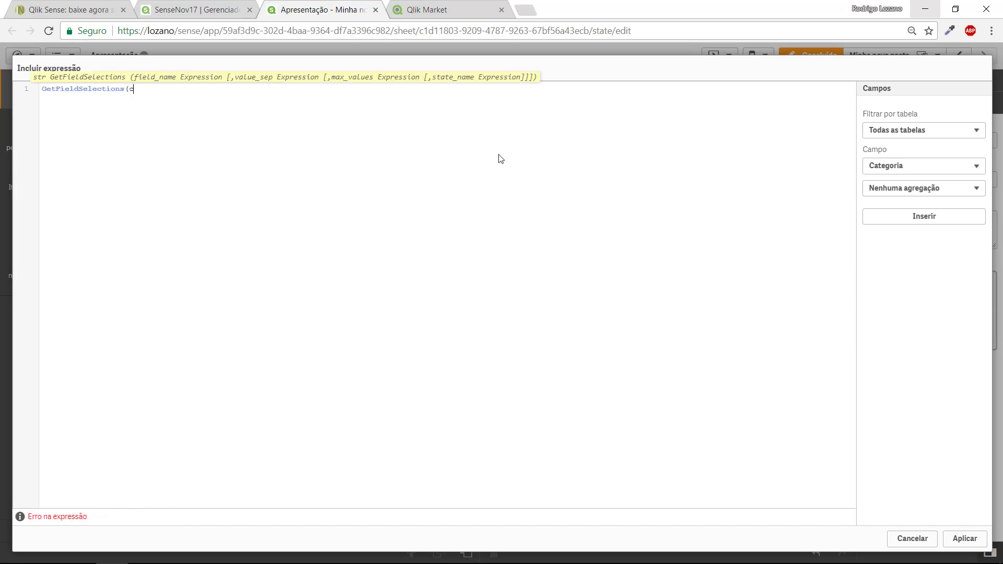
type("ate")
key("Return")
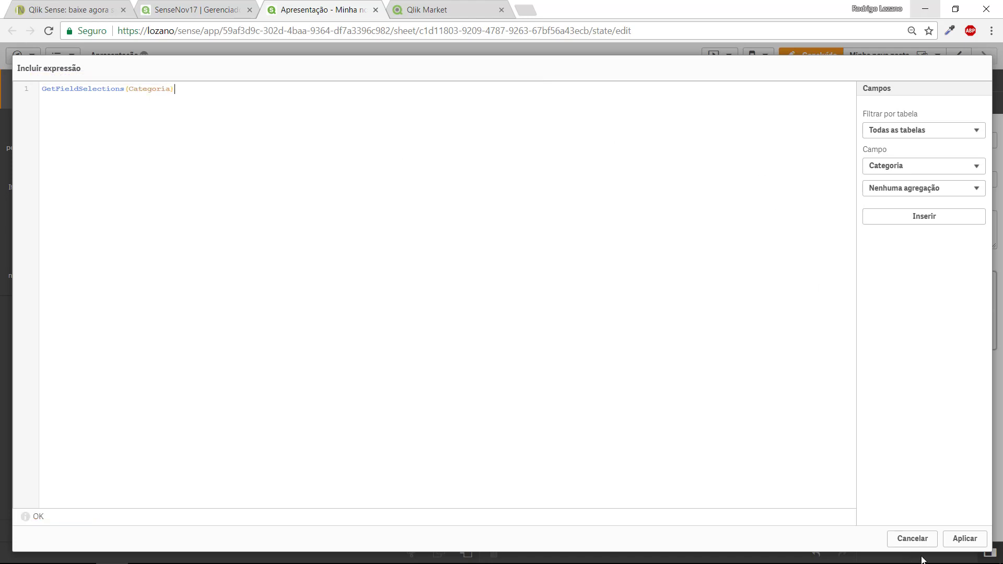
left_click(965, 538)
Step: Finish editing the sheet and filter Categoria to Banho, Infantil, Roupa de Bebê and Roupa Esportiva from the box plot
left_click(507, 162)
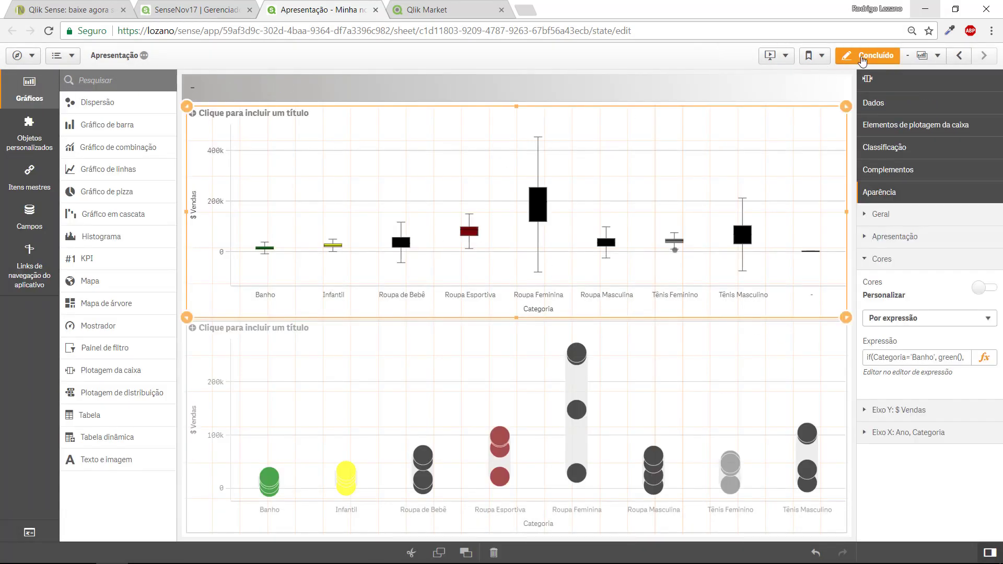
left_click(868, 55)
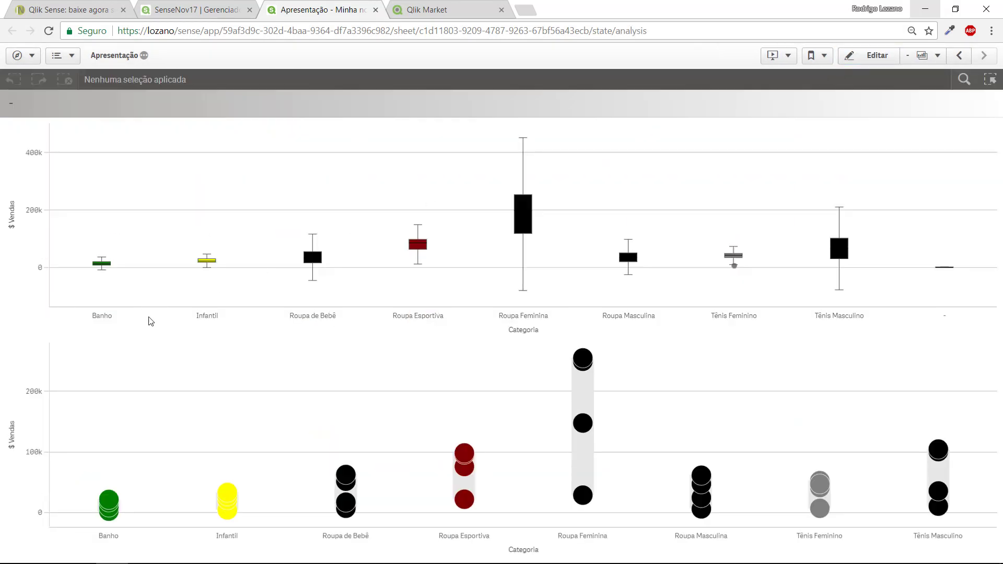
left_click_drag(377, 321, 83, 318)
left_click(976, 114)
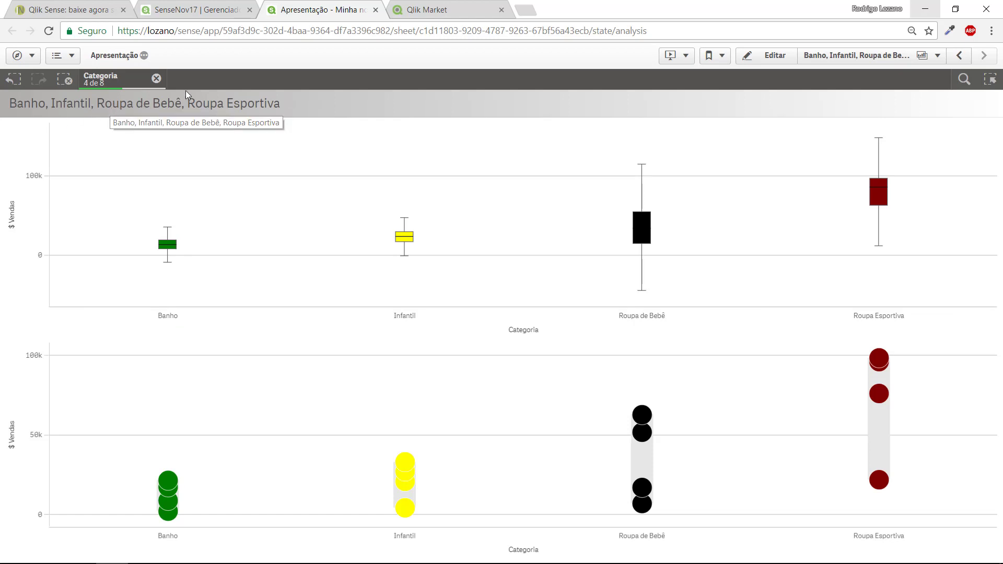
Step: Return the sheet to edit mode and create a new sheet in the Apresentação app
left_click(770, 57)
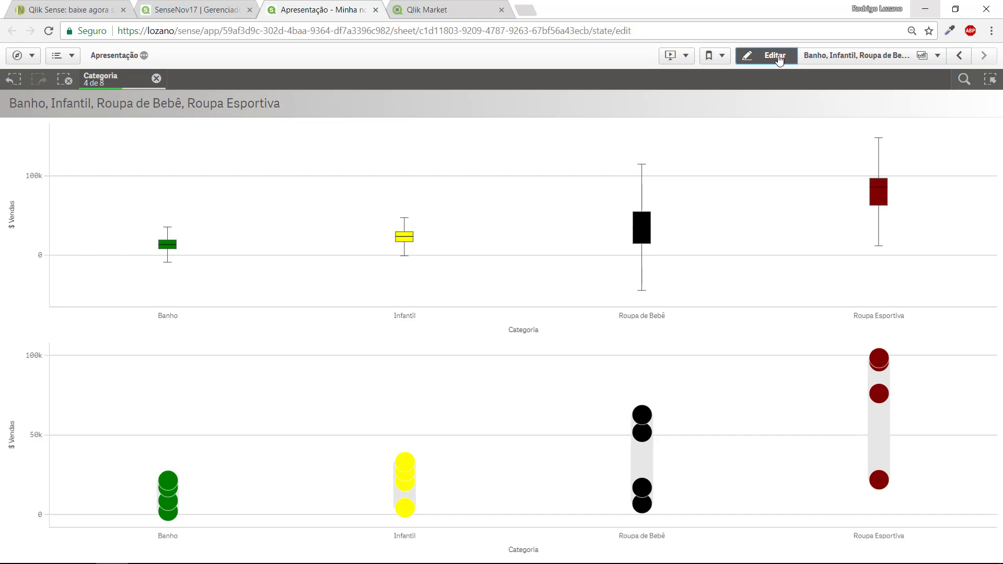
left_click(848, 59)
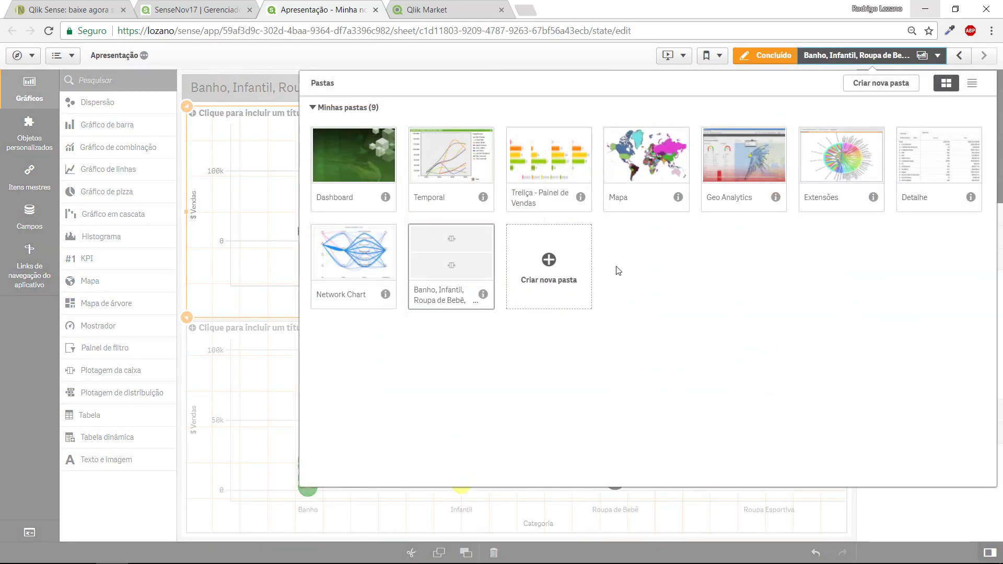
left_click(563, 255)
left_click(559, 257)
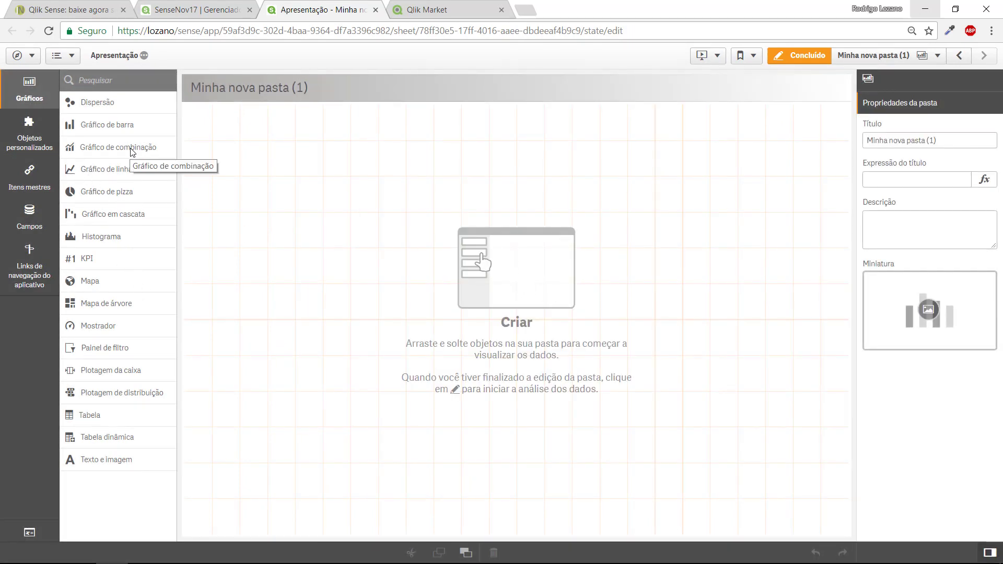
Step: Add a combo chart (Gráfico de combinação) to the new sheet with Cidade as dimension and $ Vendas as measure
left_click_drag(130, 152, 244, 163)
left_click(516, 323)
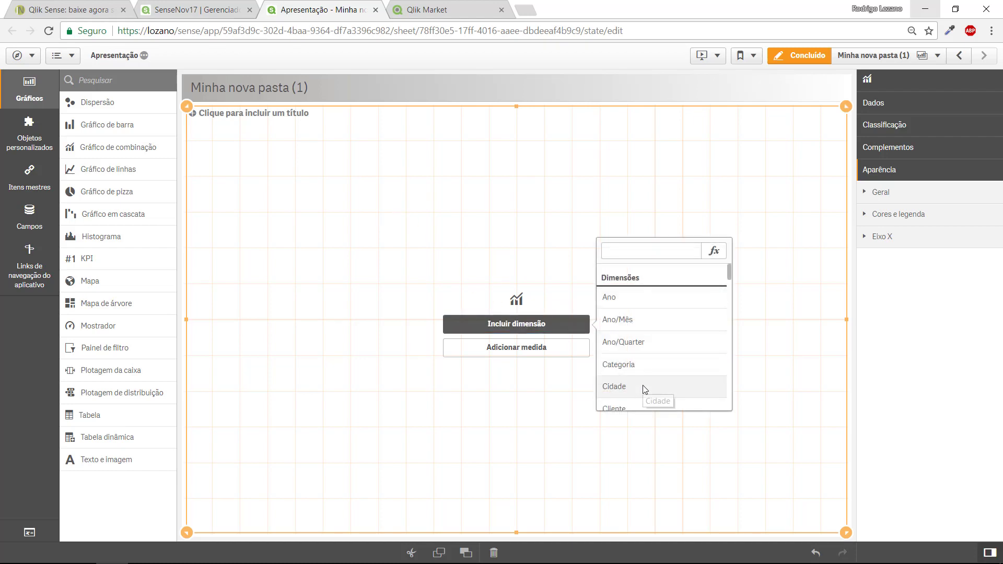
scroll(636, 332, "down", 2)
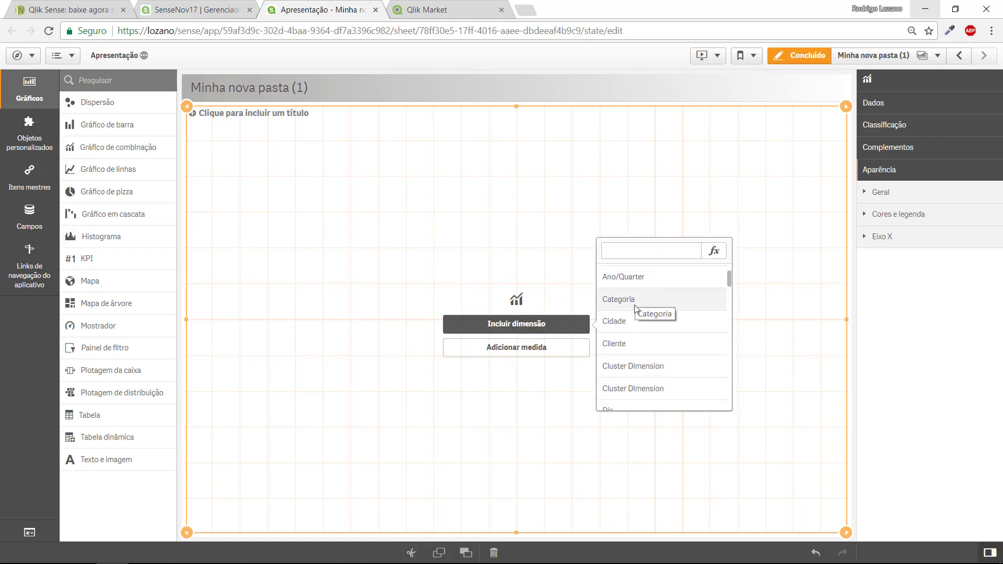
left_click(636, 321)
left_click(544, 346)
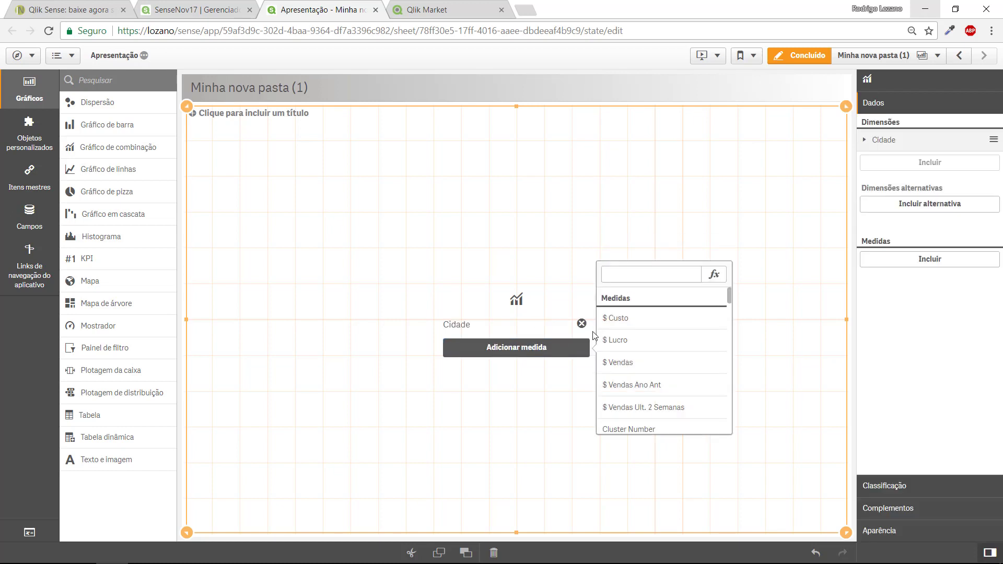
left_click(645, 363)
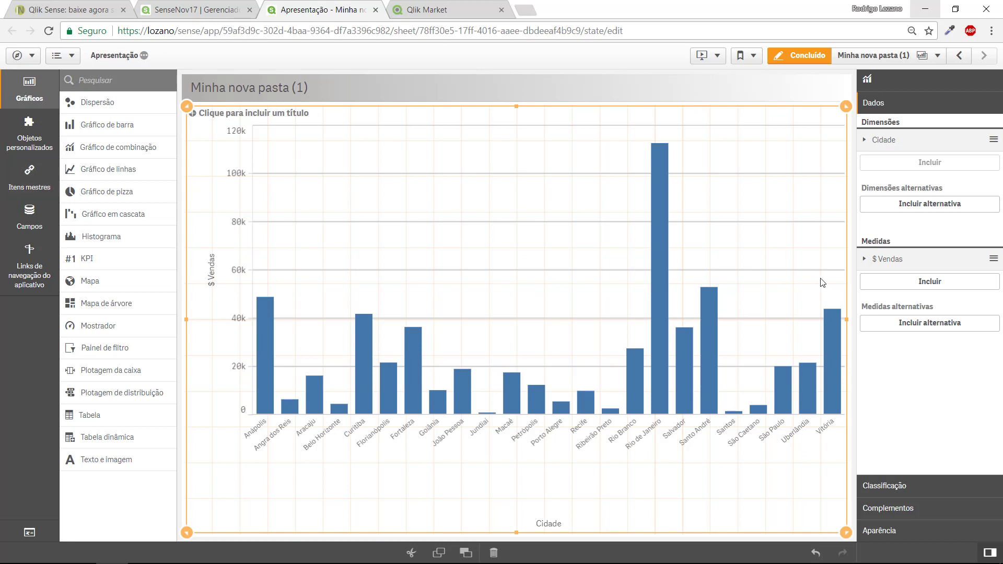
Step: Include MG TY % as the combo chart's second measure
left_click(936, 285)
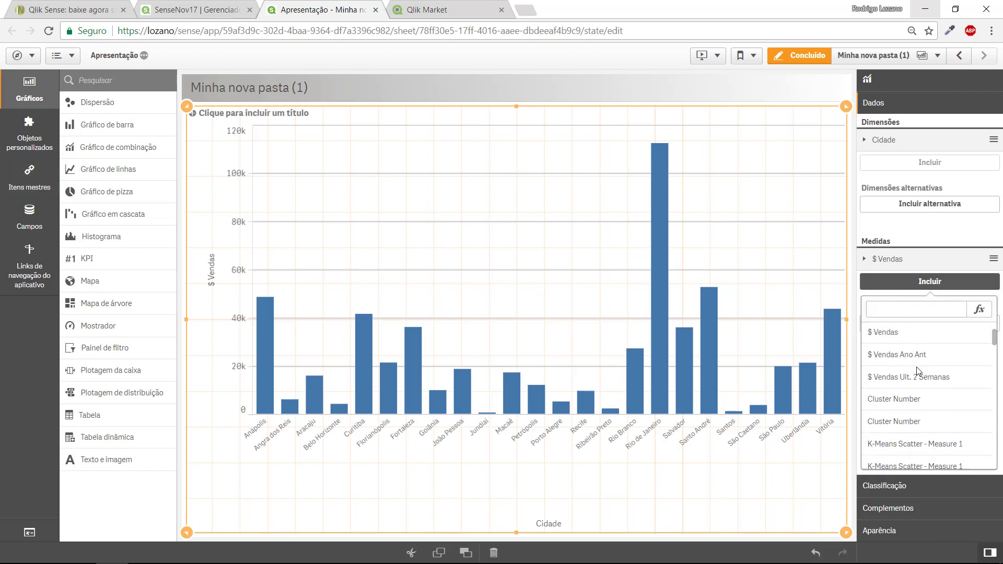
scroll(918, 371, "down", 5)
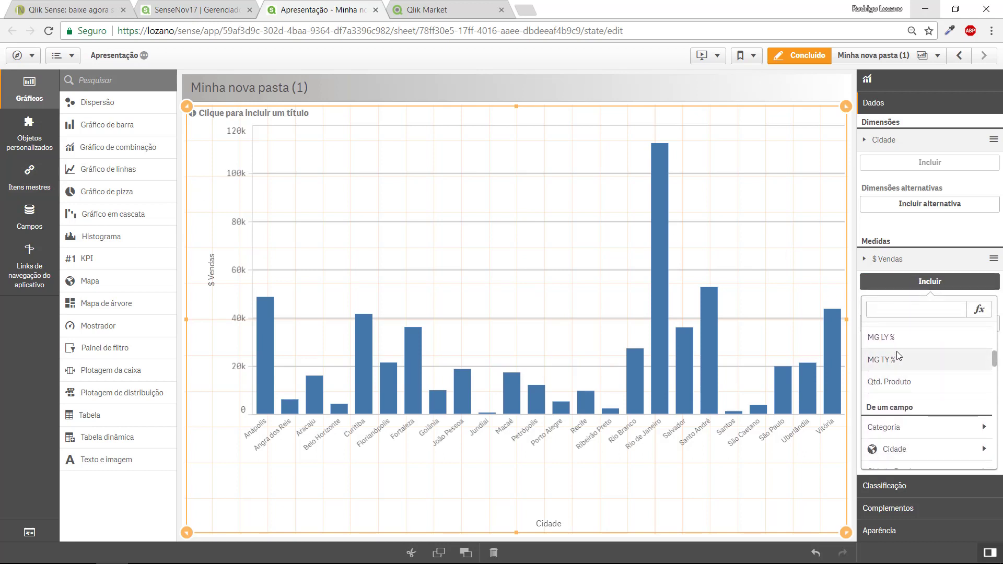
left_click(904, 361)
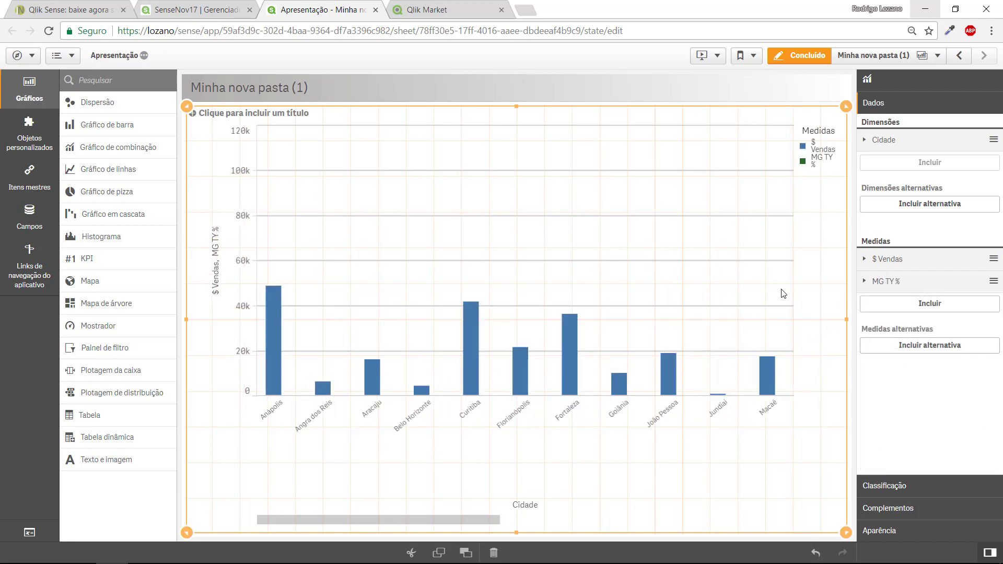
Step: Set the MG TY % measure's number format to Número with the 12,3% pattern
left_click(909, 283)
left_click(905, 358)
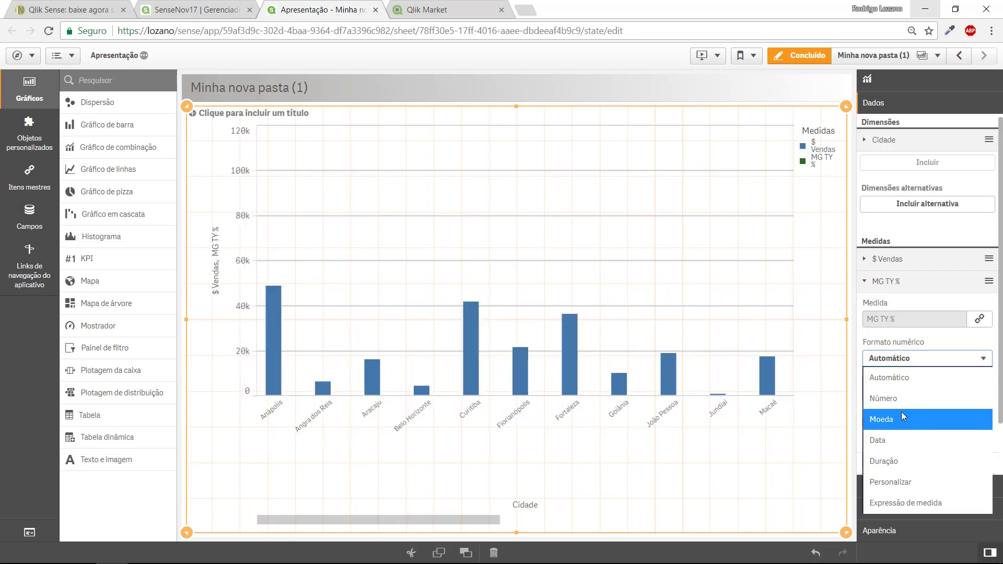
left_click(888, 398)
scroll(928, 308, "down", 3)
left_click(928, 307)
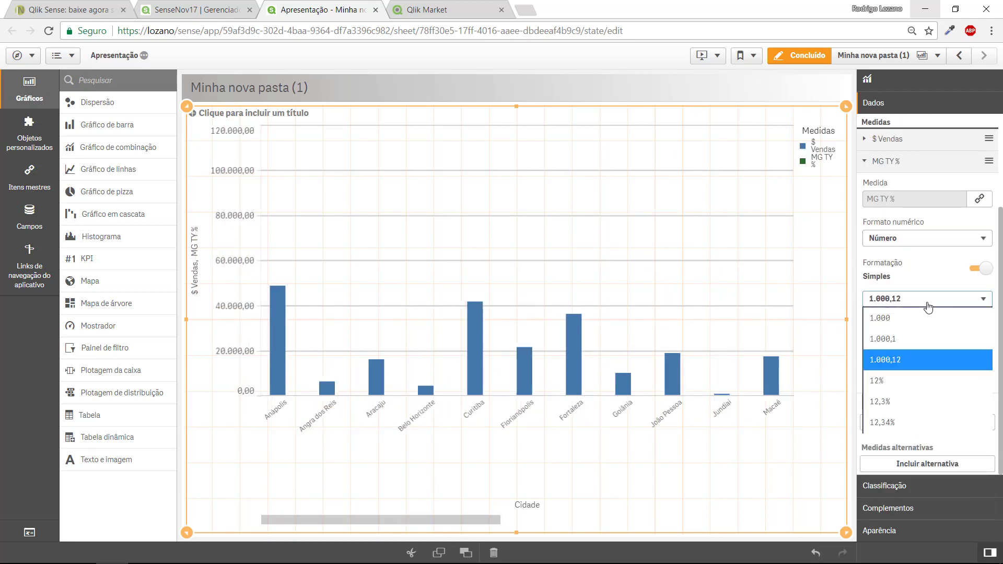
left_click(889, 402)
Step: Display the MG TY % measure as a line on the secondary axis (Eixo secundário)
left_click(927, 334)
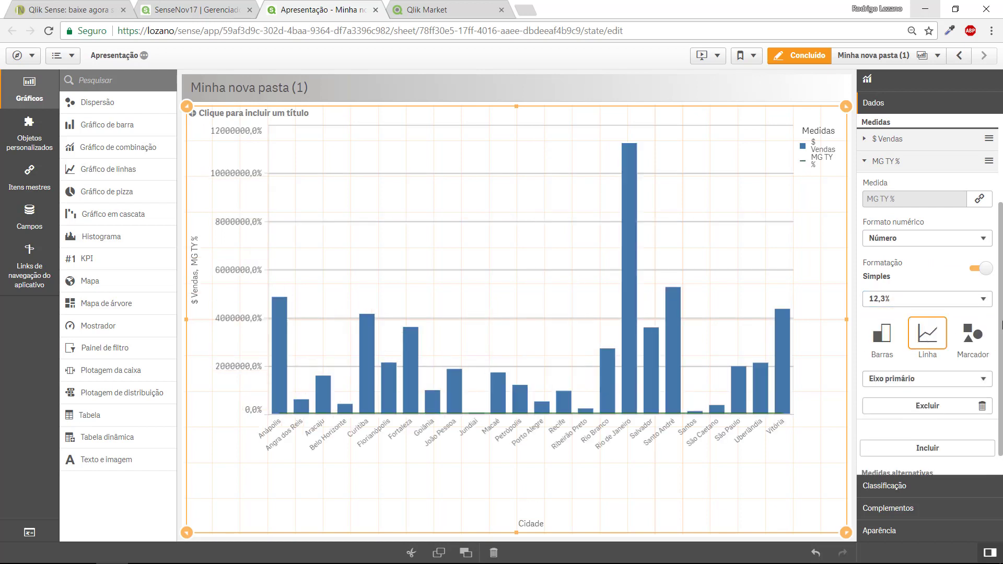
scroll(929, 293, "down", 1)
left_click(918, 355)
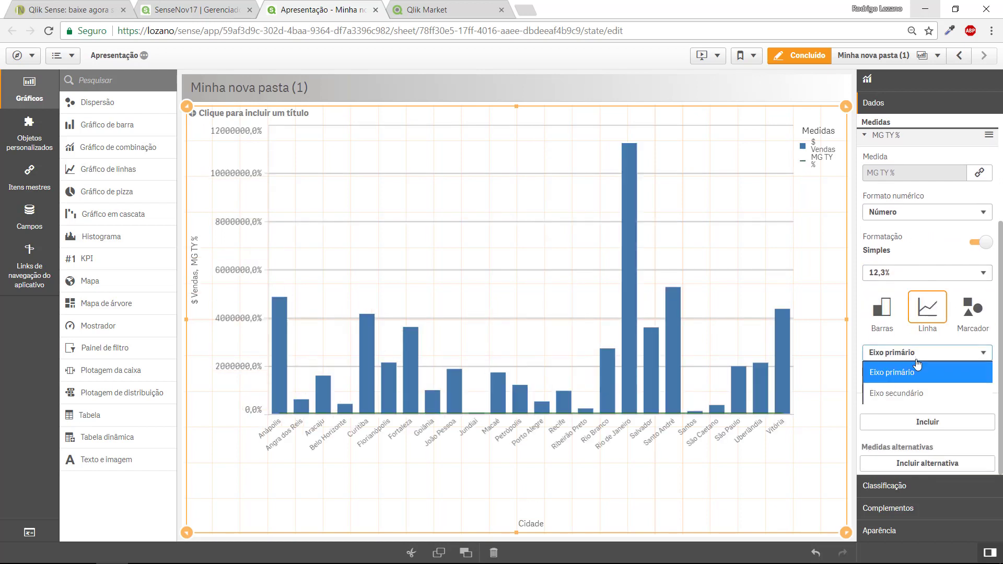
left_click(912, 393)
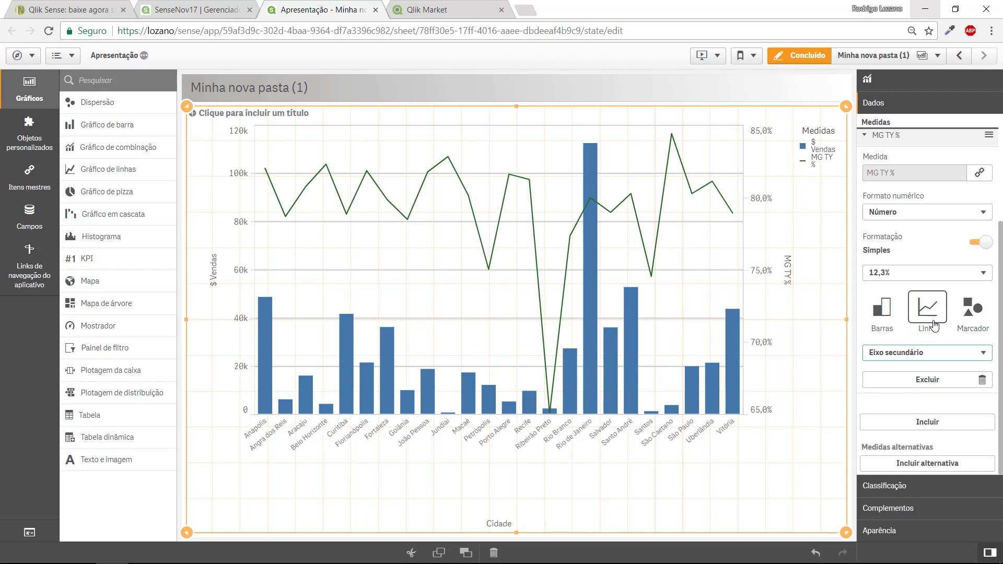
Step: Show data points on the combo chart and set its point labels and bar labels to automatic
left_click(896, 530)
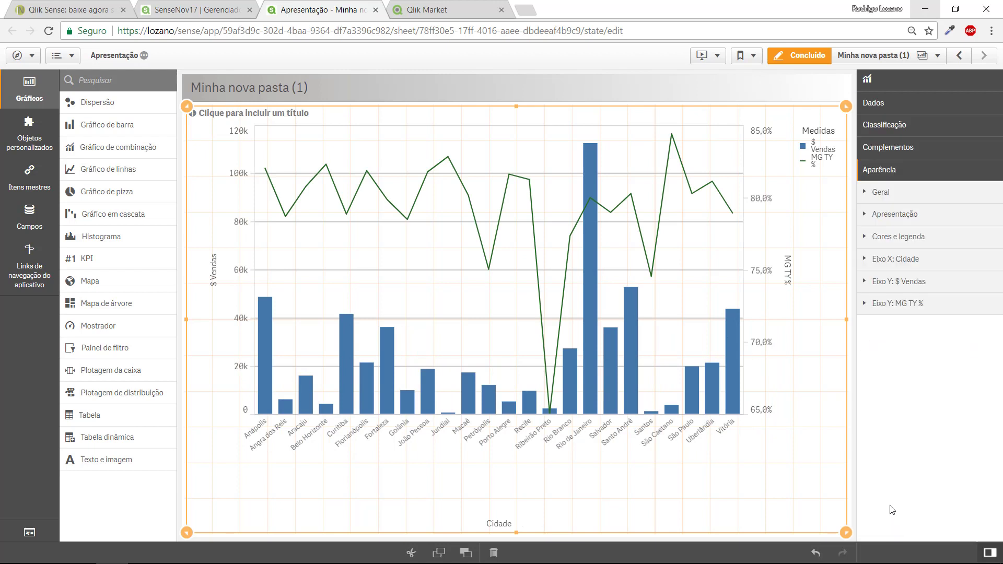
left_click(898, 239)
left_click(908, 218)
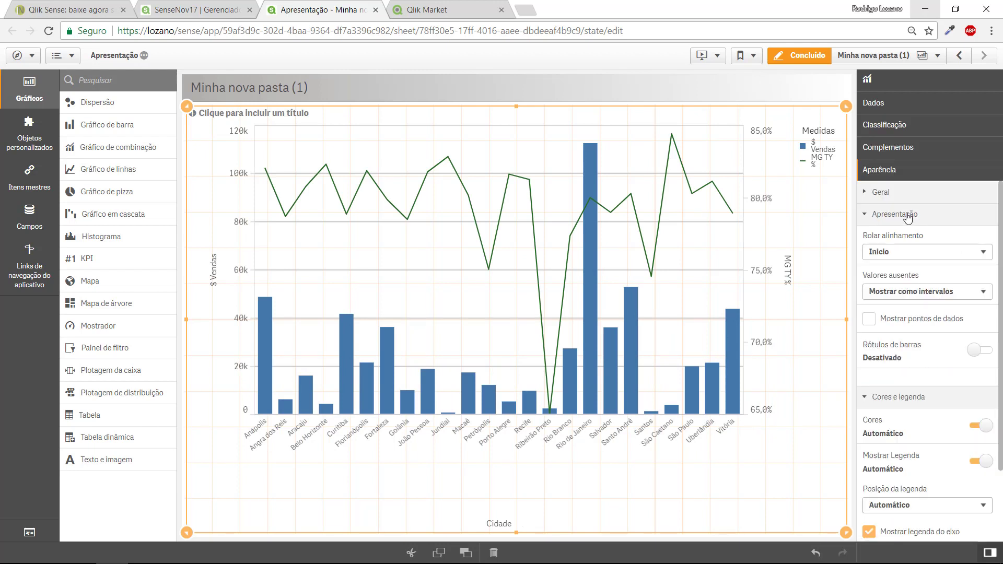
left_click(894, 324)
left_click(975, 350)
left_click(982, 387)
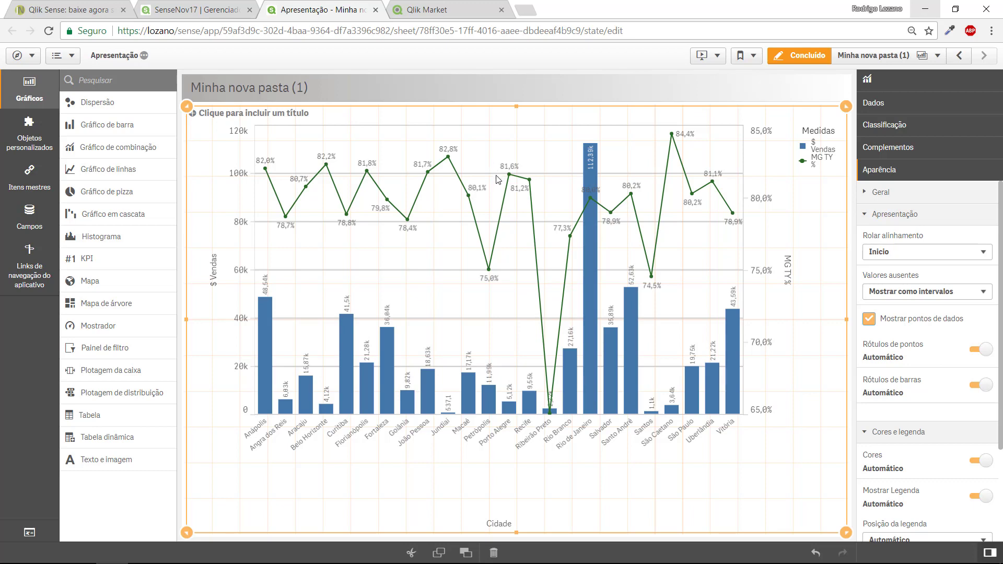
Step: Switch to the Qlik Market page and look through its search results for "extension"
left_click(448, 12)
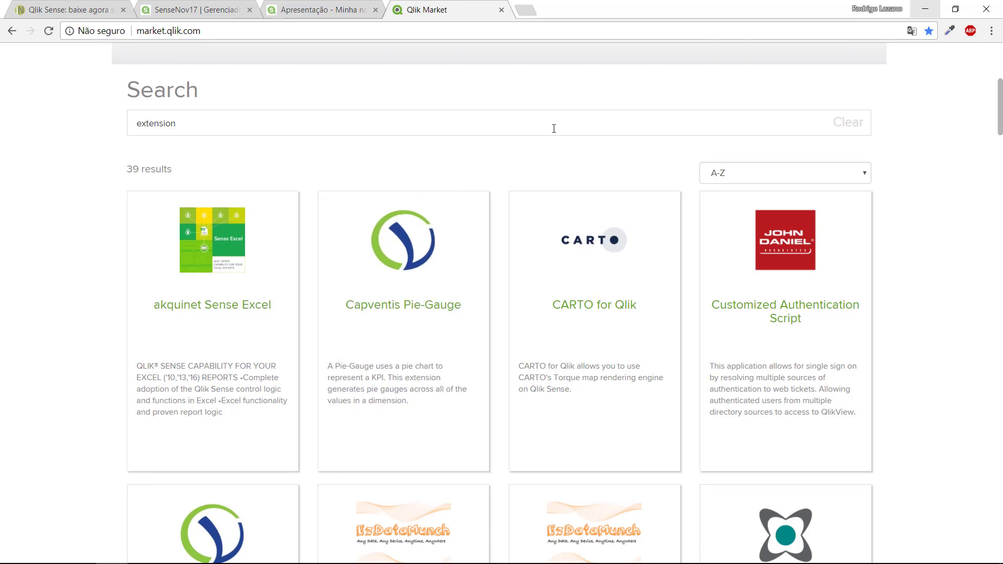
scroll(898, 286, "down", 3)
scroll(899, 286, "down", 5)
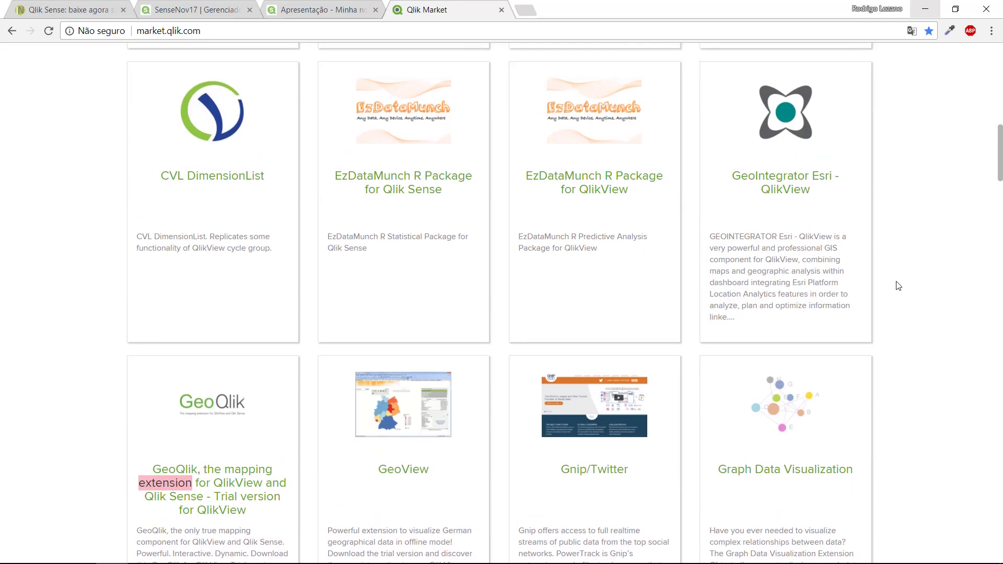
scroll(899, 286, "up", 9)
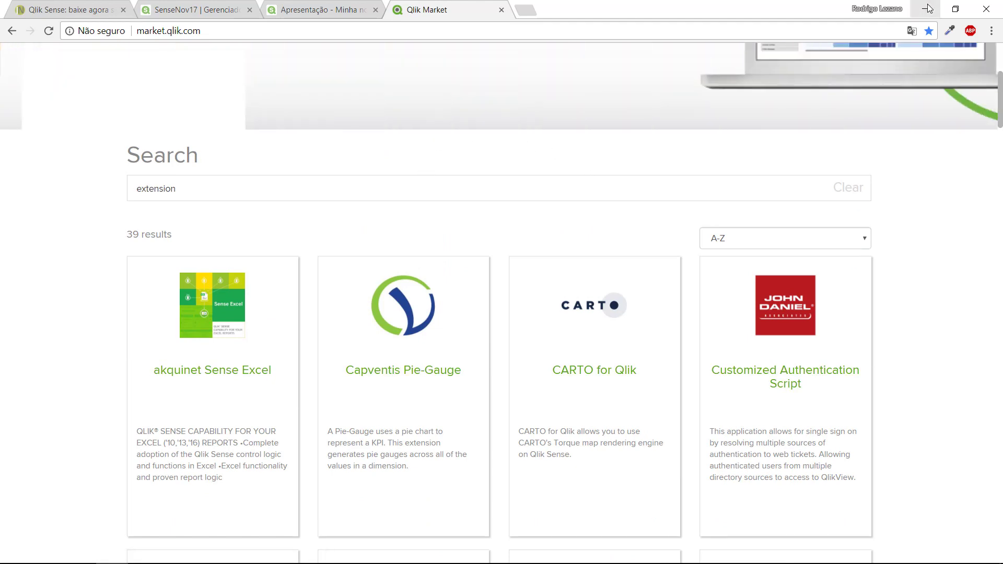
Step: Switch to the Fotos app and view the additional web connectors listed in SenseNov17-Webconnectors.PNG
key("alt+Tab")
key("Tab")
key("Tab")
key("Tab")
key("Tab")
key("Tab")
key("Tab")
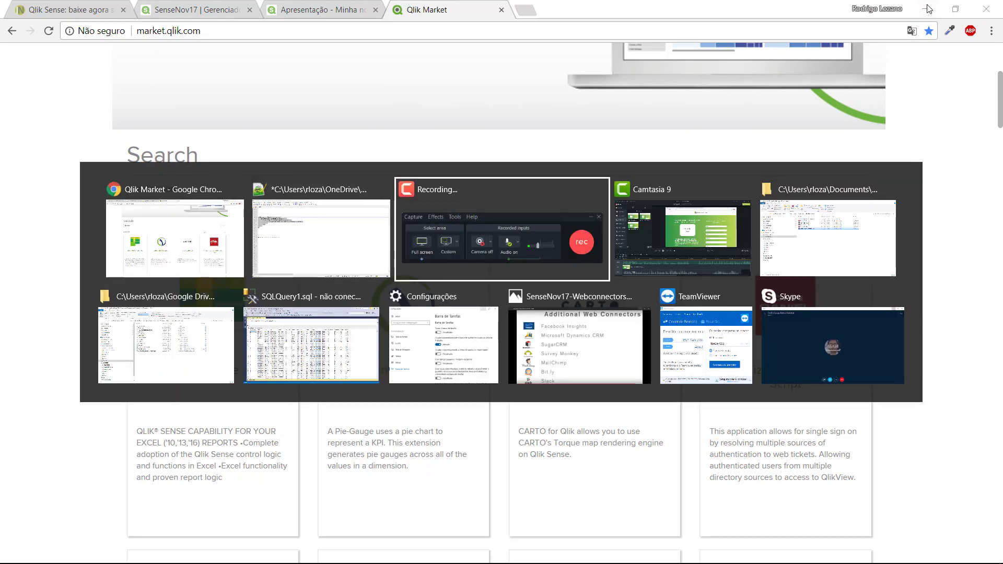
key("Tab")
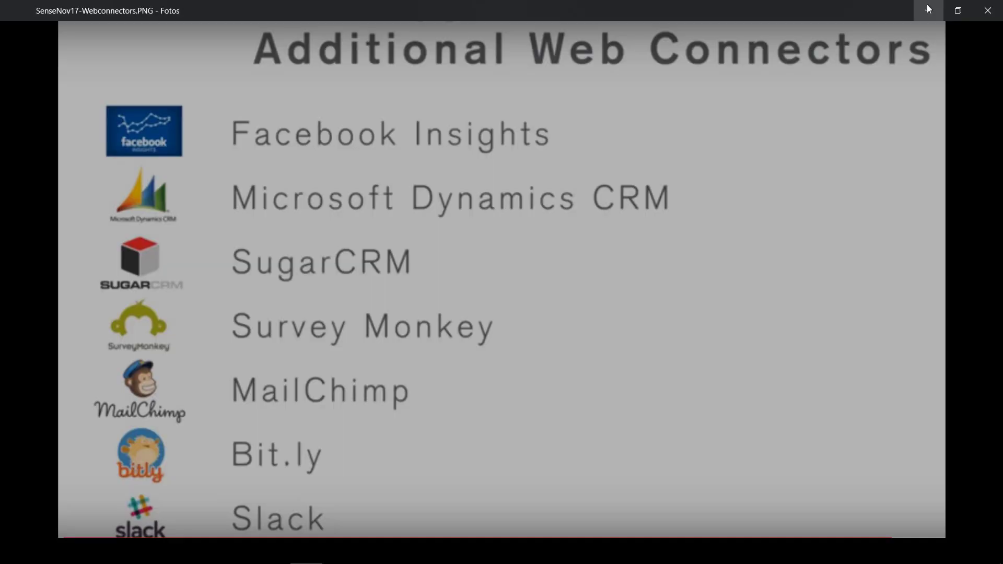